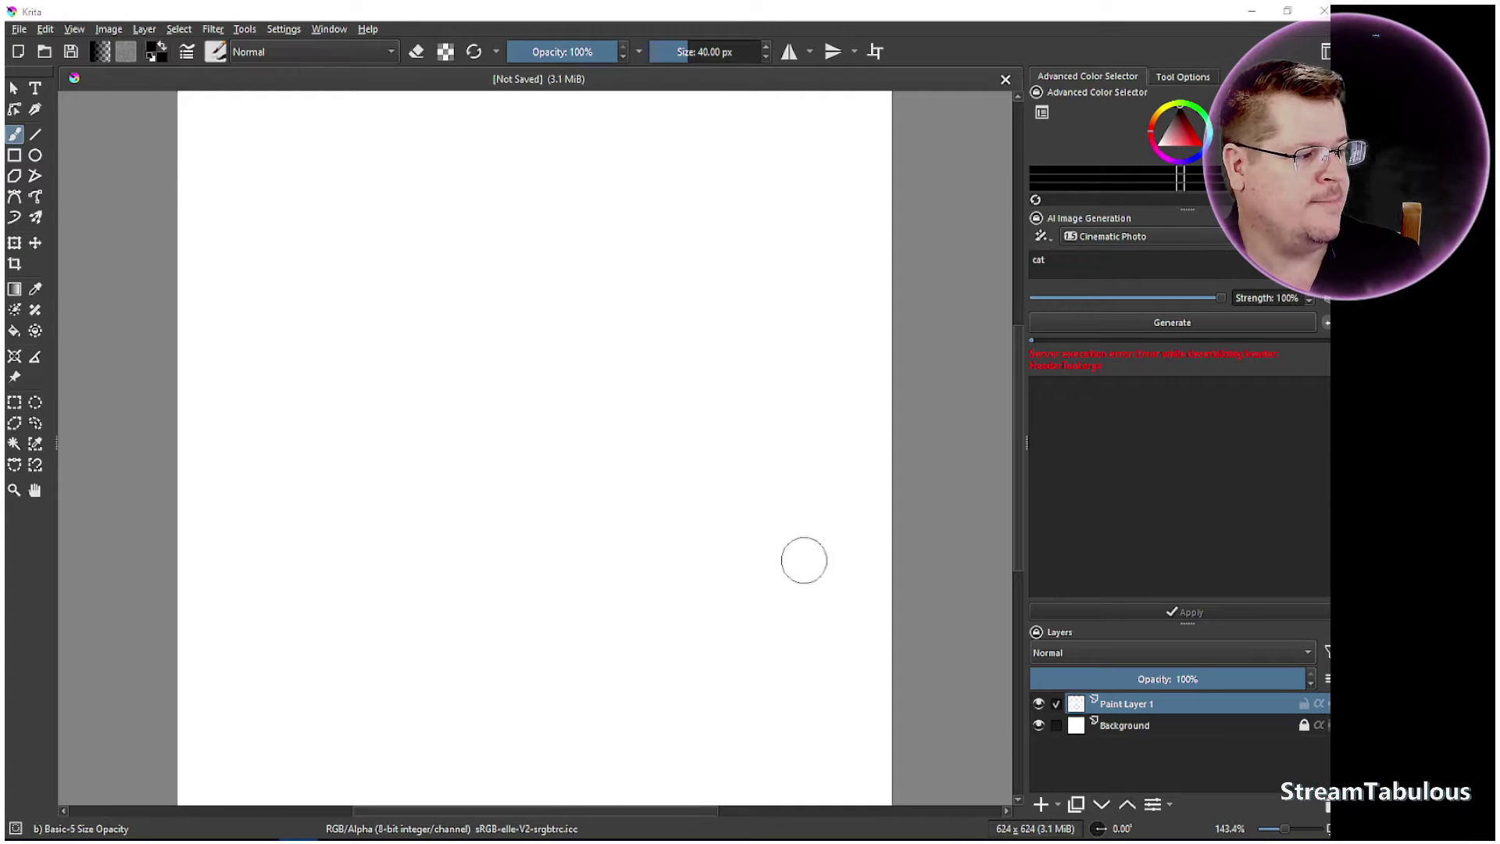
- Retry the generation, keep the Cinematic Photo style, and open the image diffusion Styles settings
{"action": "left_click", "coordinate": [1105, 354]}
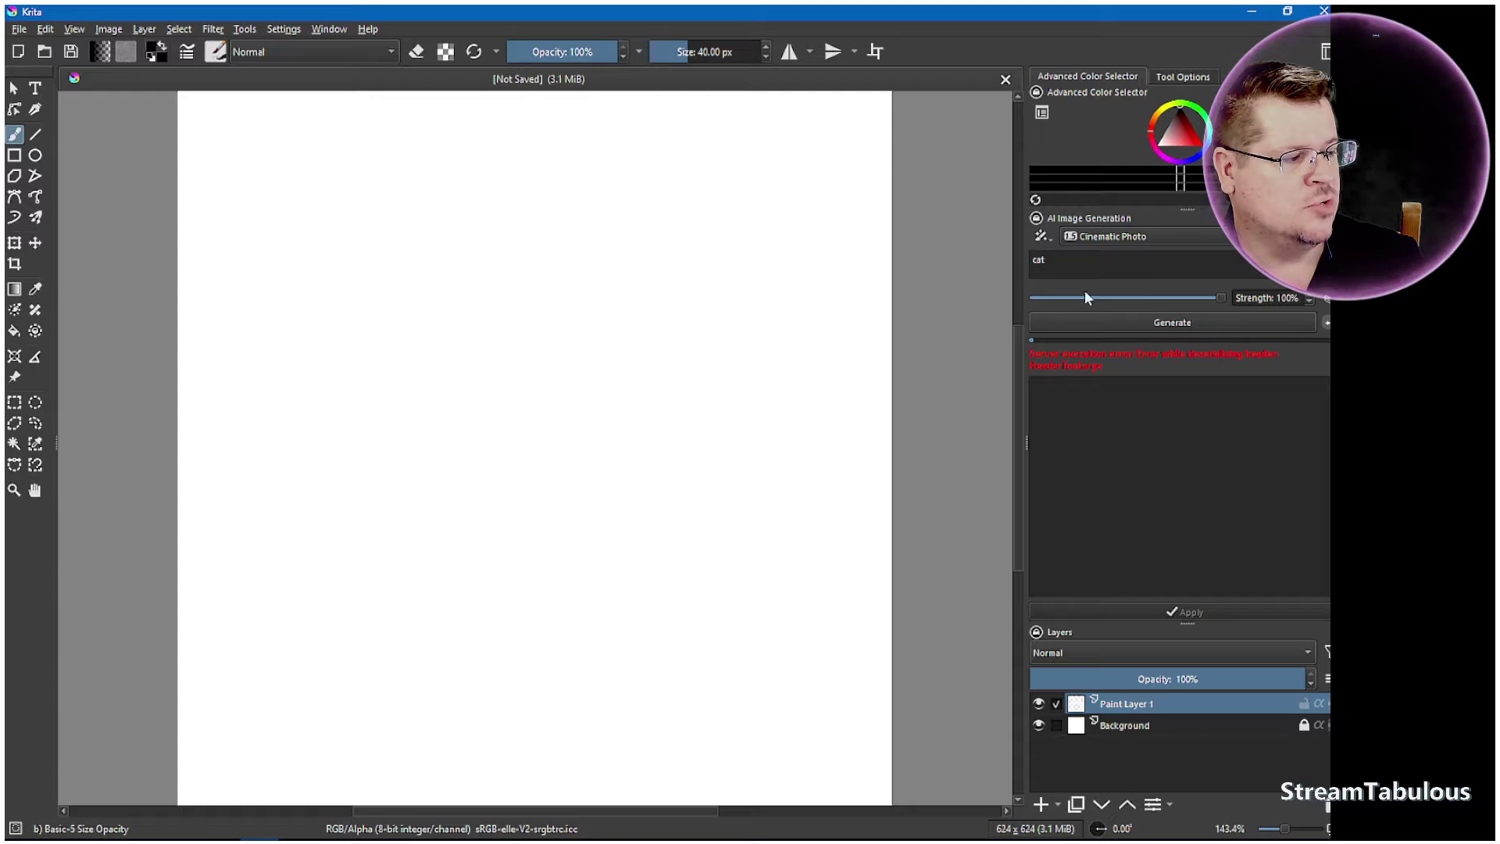
{"action": "left_click", "coordinate": [1128, 323]}
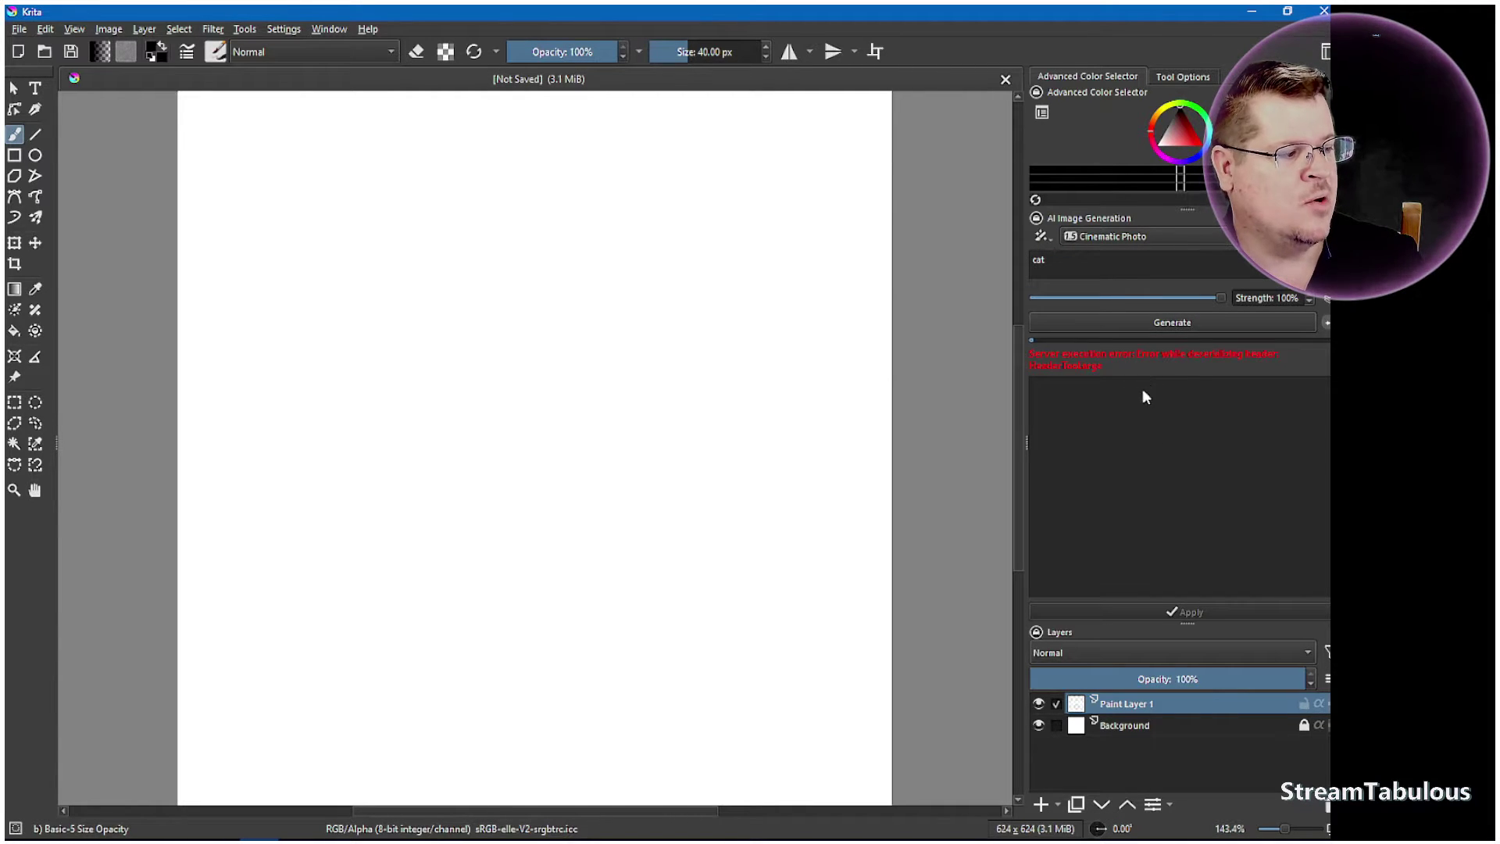
{"action": "left_click", "coordinate": [1165, 234]}
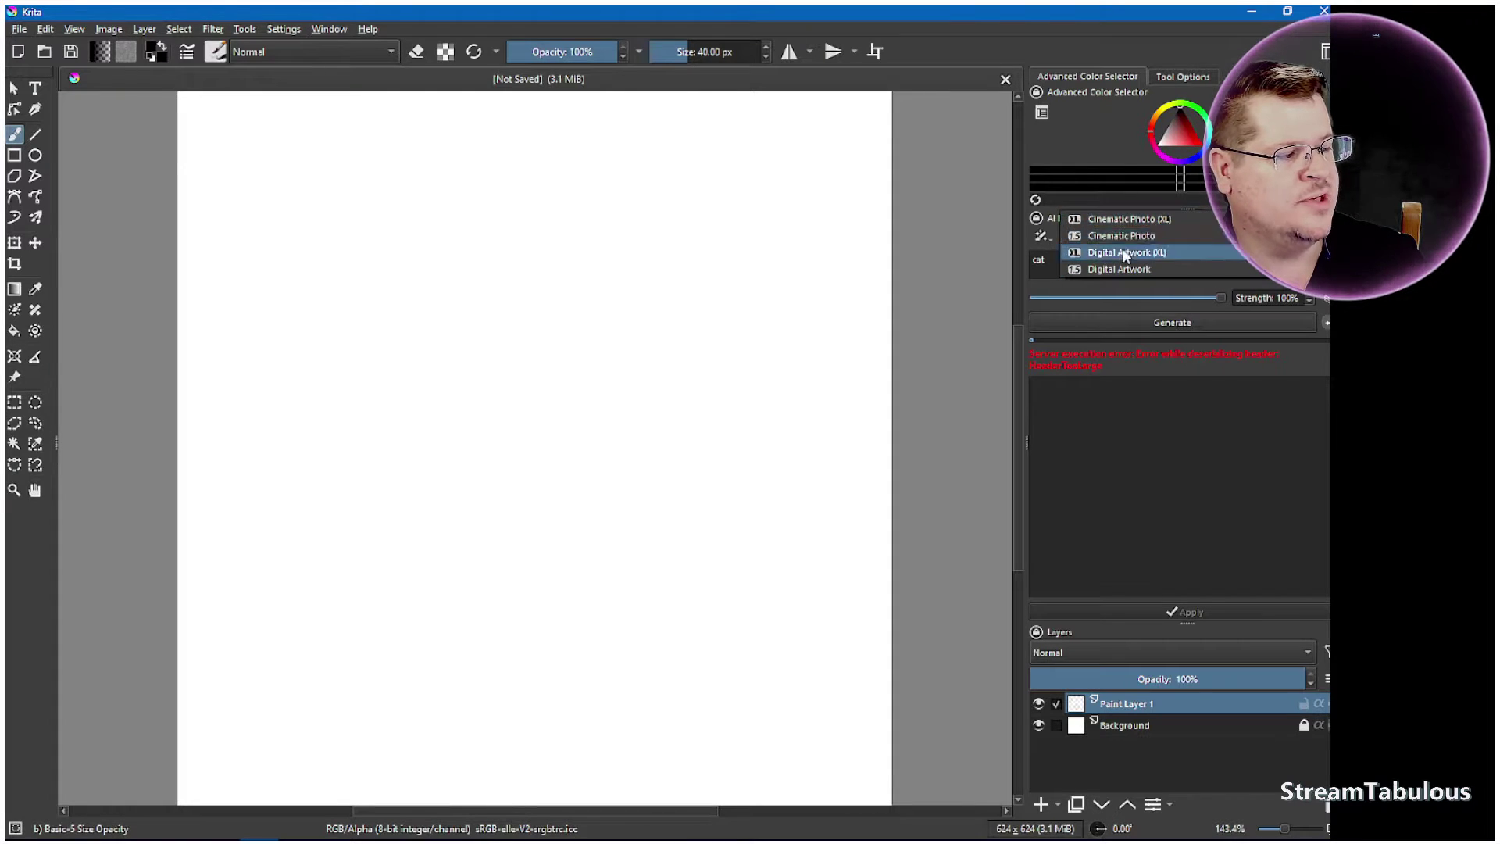
{"action": "left_click", "coordinate": [1264, 330]}
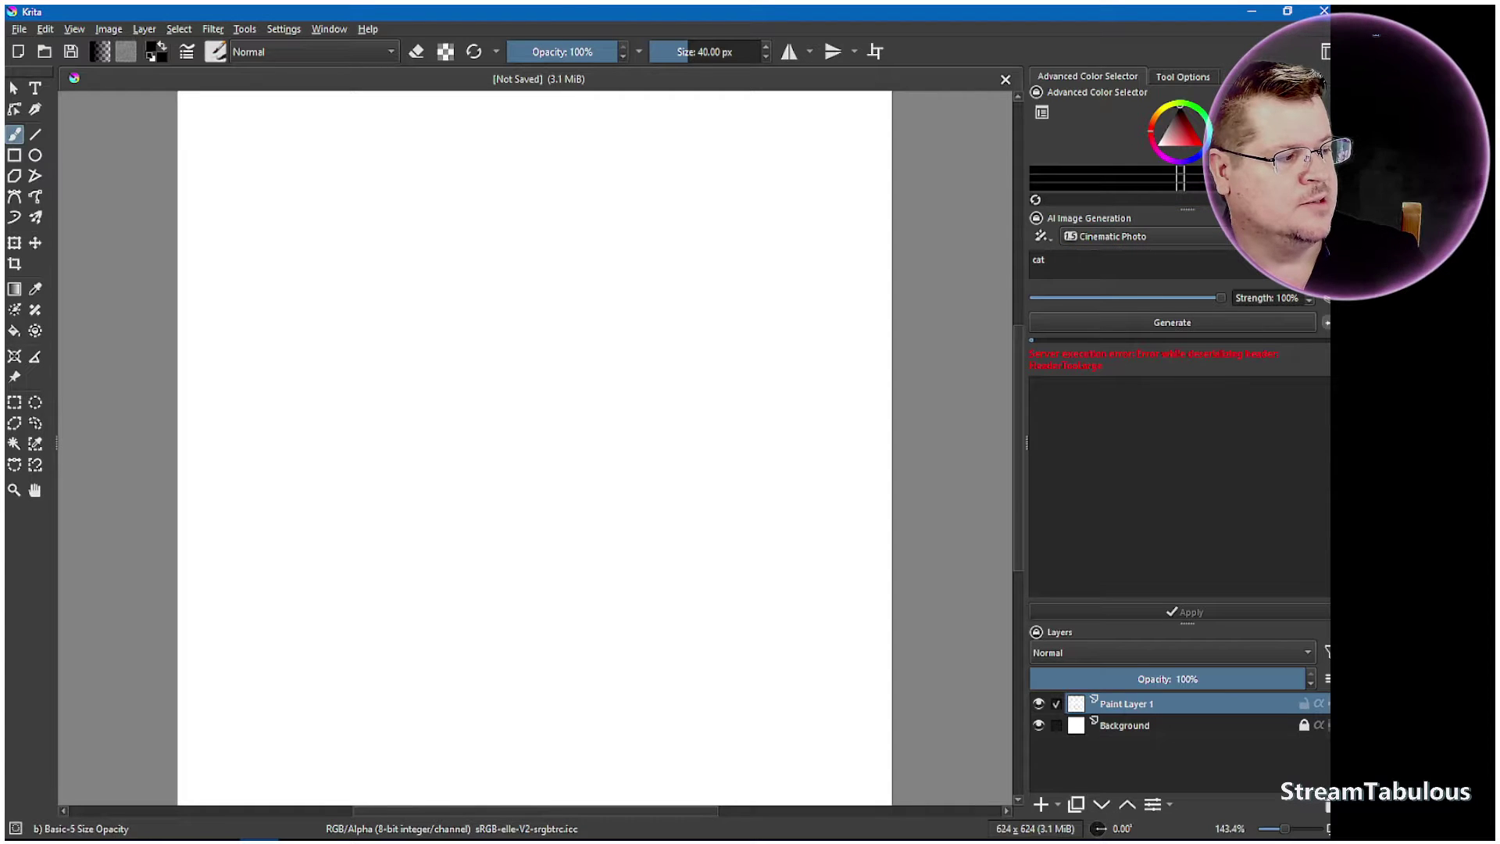
{"action": "left_click", "coordinate": [1319, 236]}
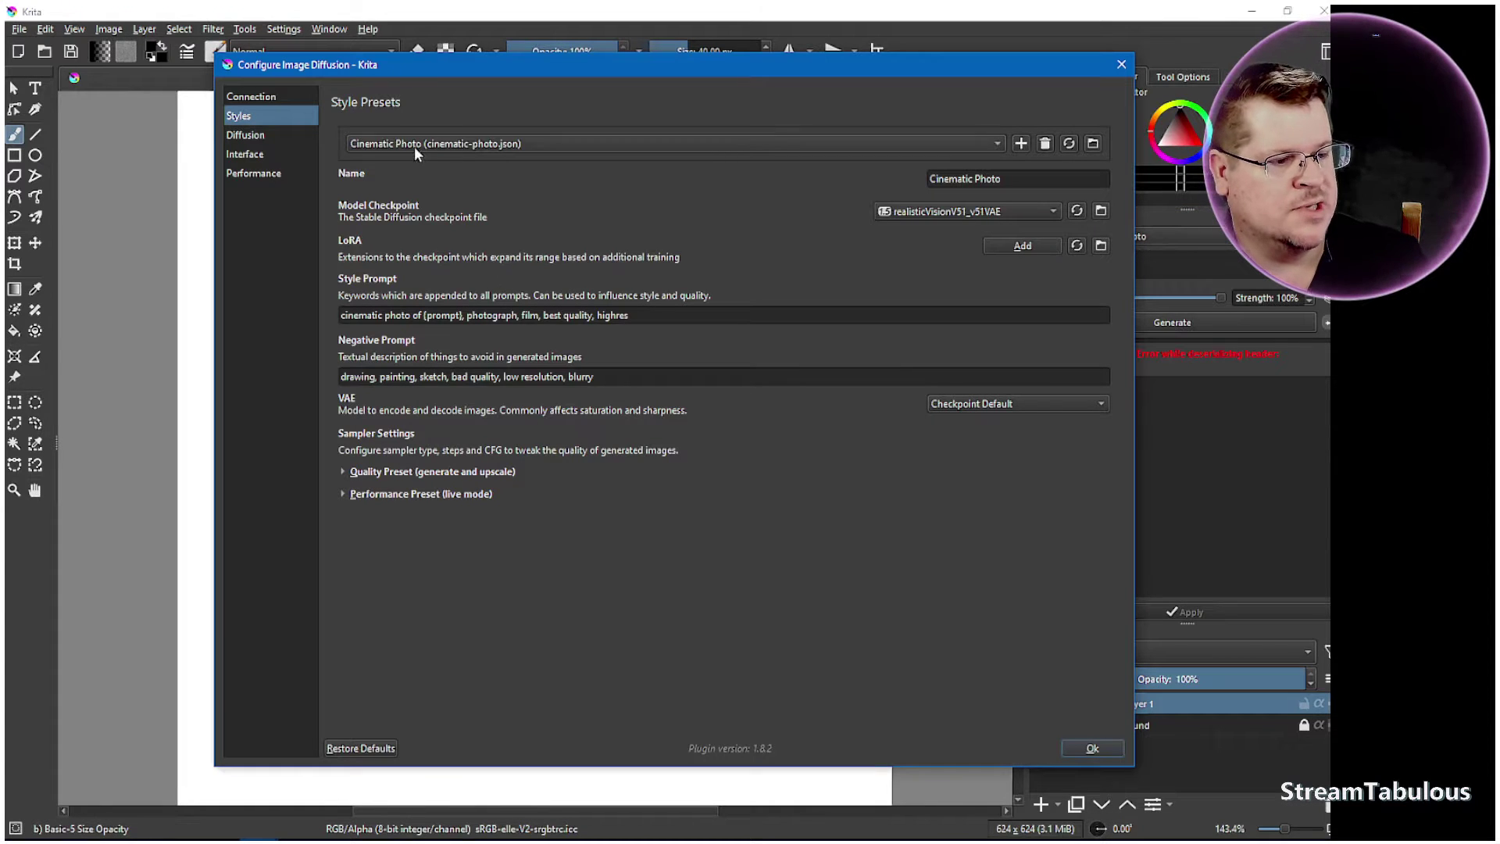
{"action": "left_click", "coordinate": [412, 147]}
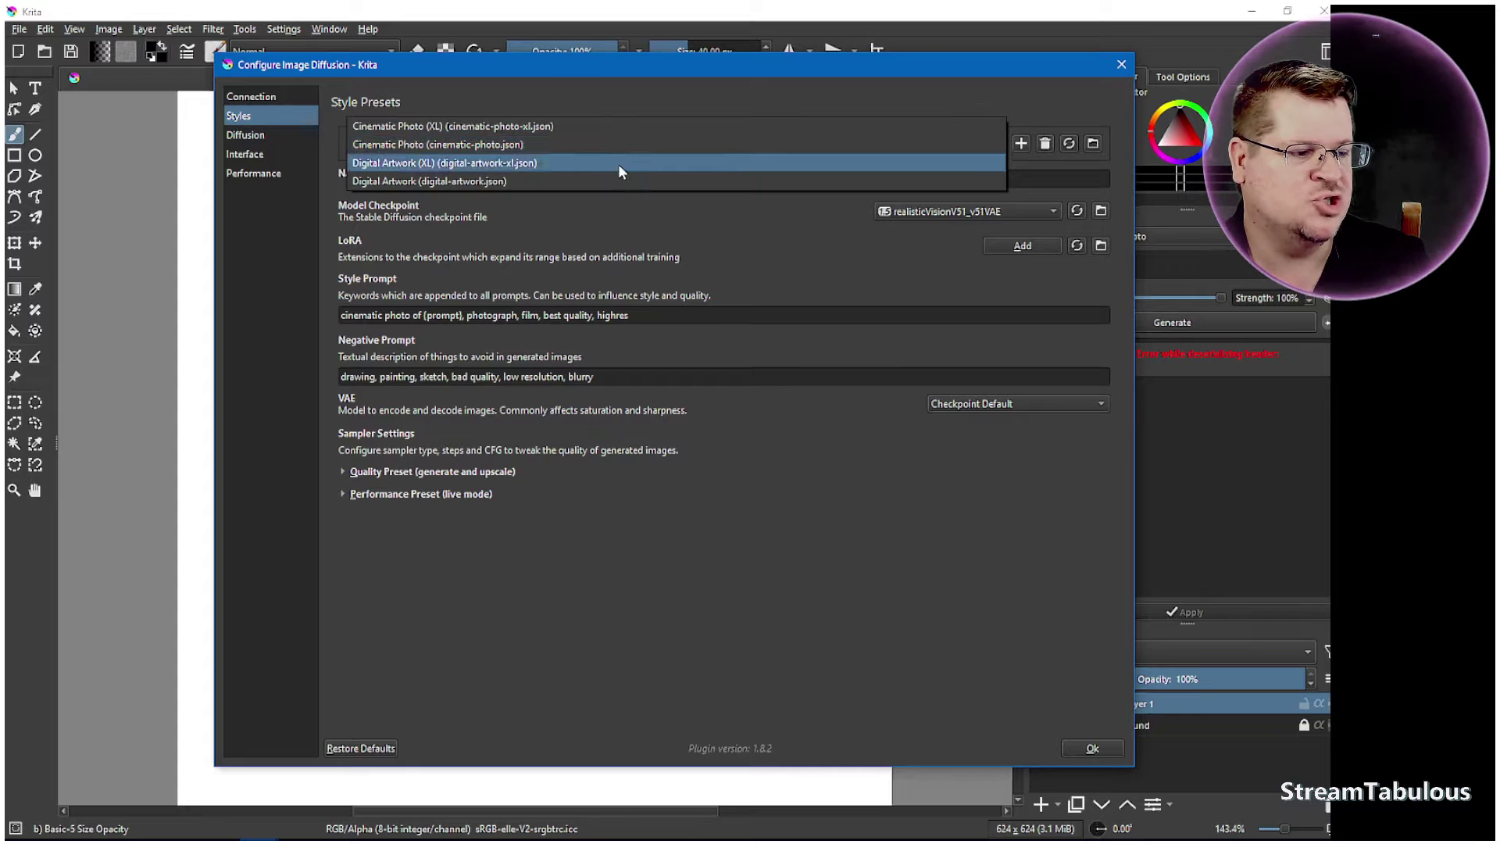
{"action": "left_click", "coordinate": [807, 236]}
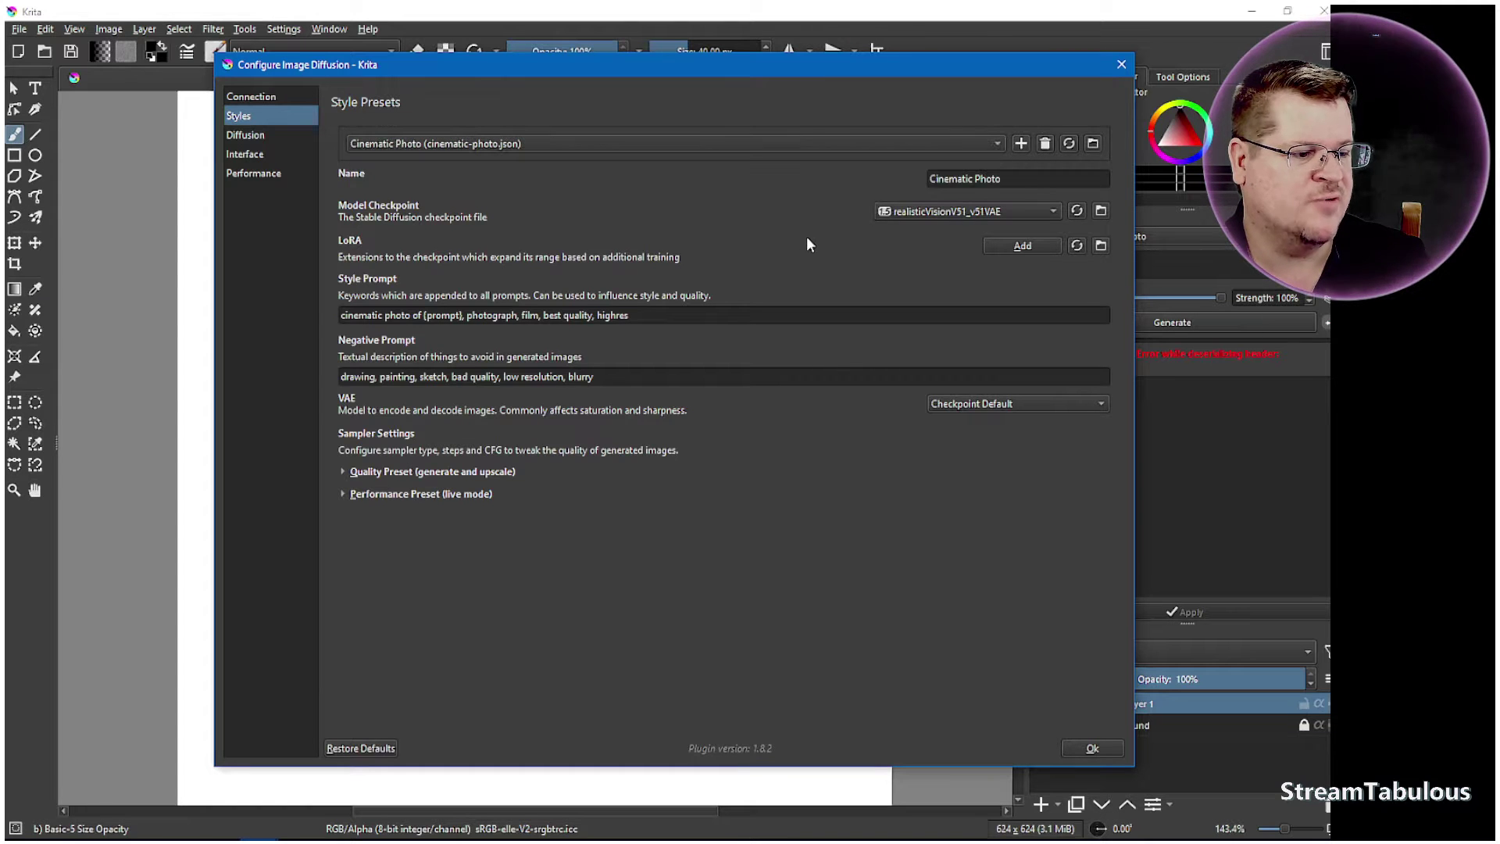
- Expand the Quality Preset sampler settings and switch to the Cinematic Photo (XL) preset
{"action": "left_click", "coordinate": [345, 472]}
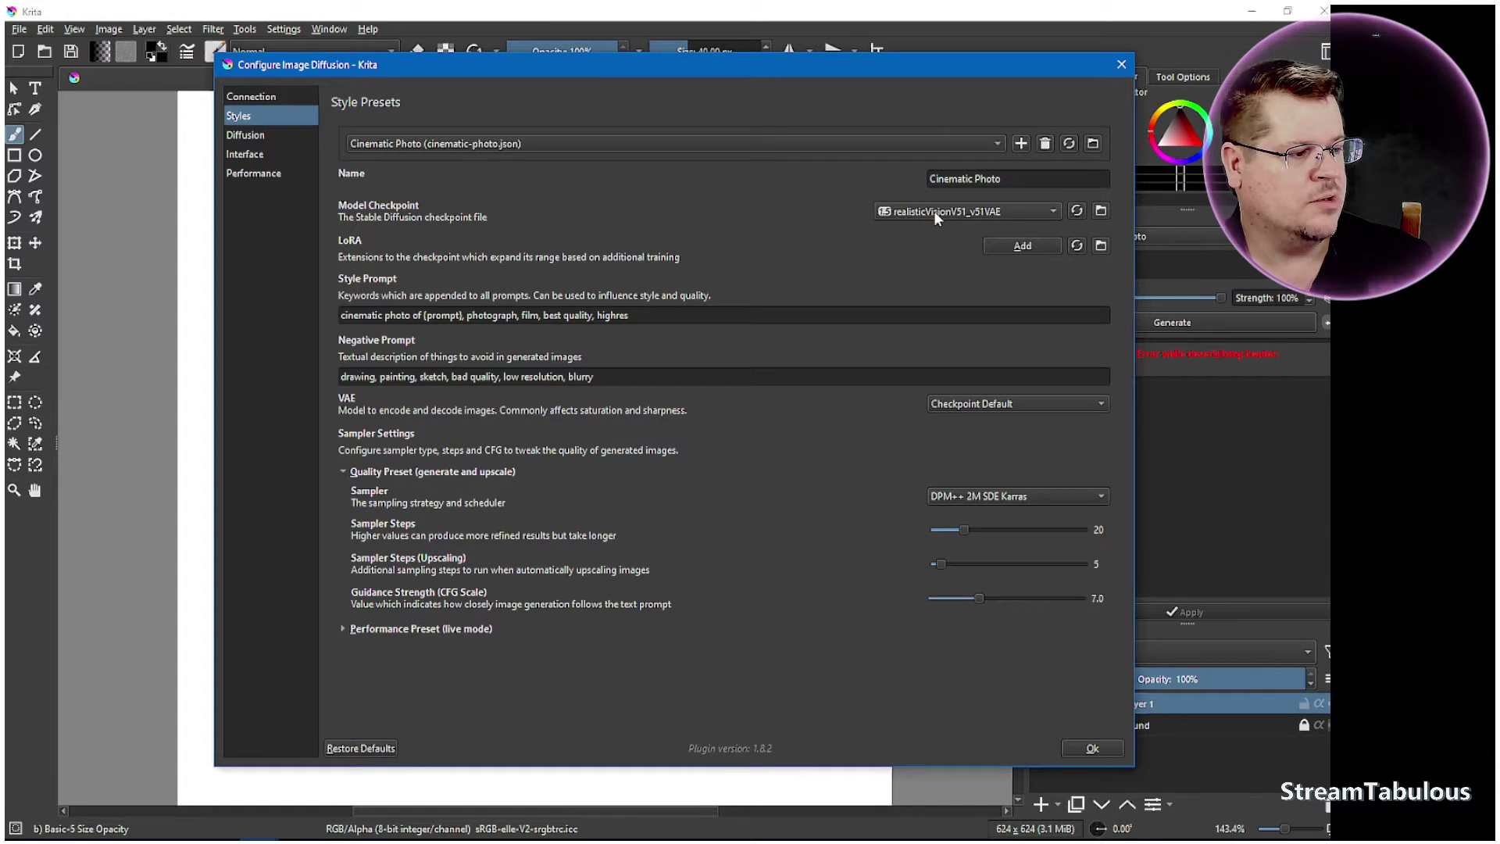
{"action": "left_click", "coordinate": [1045, 144]}
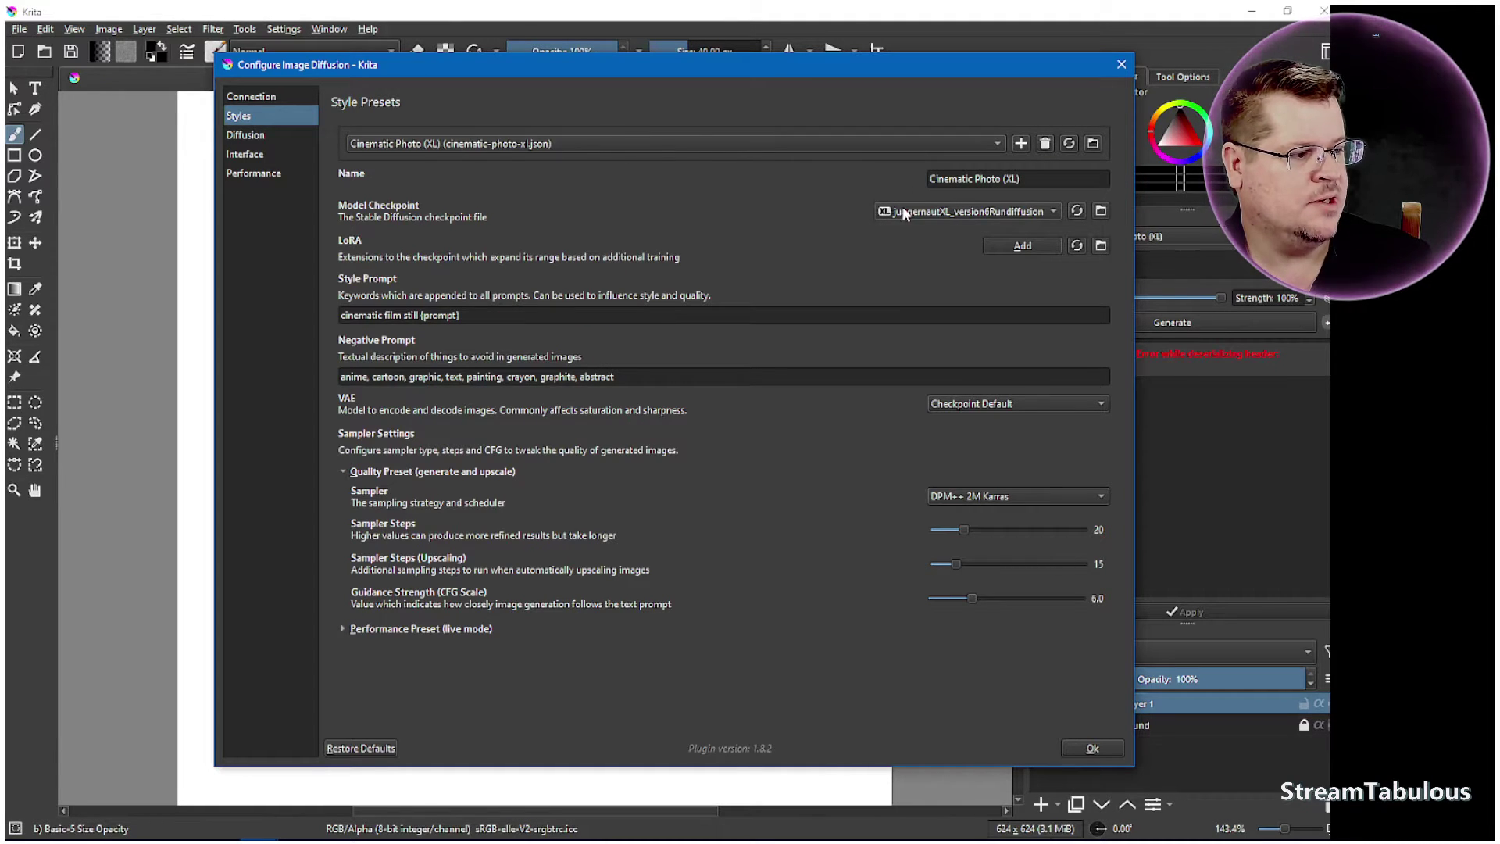
- Select the Digital Artwork (XL) preset and open its checkpoints folder in File Explorer
{"action": "left_click", "coordinate": [1047, 146]}
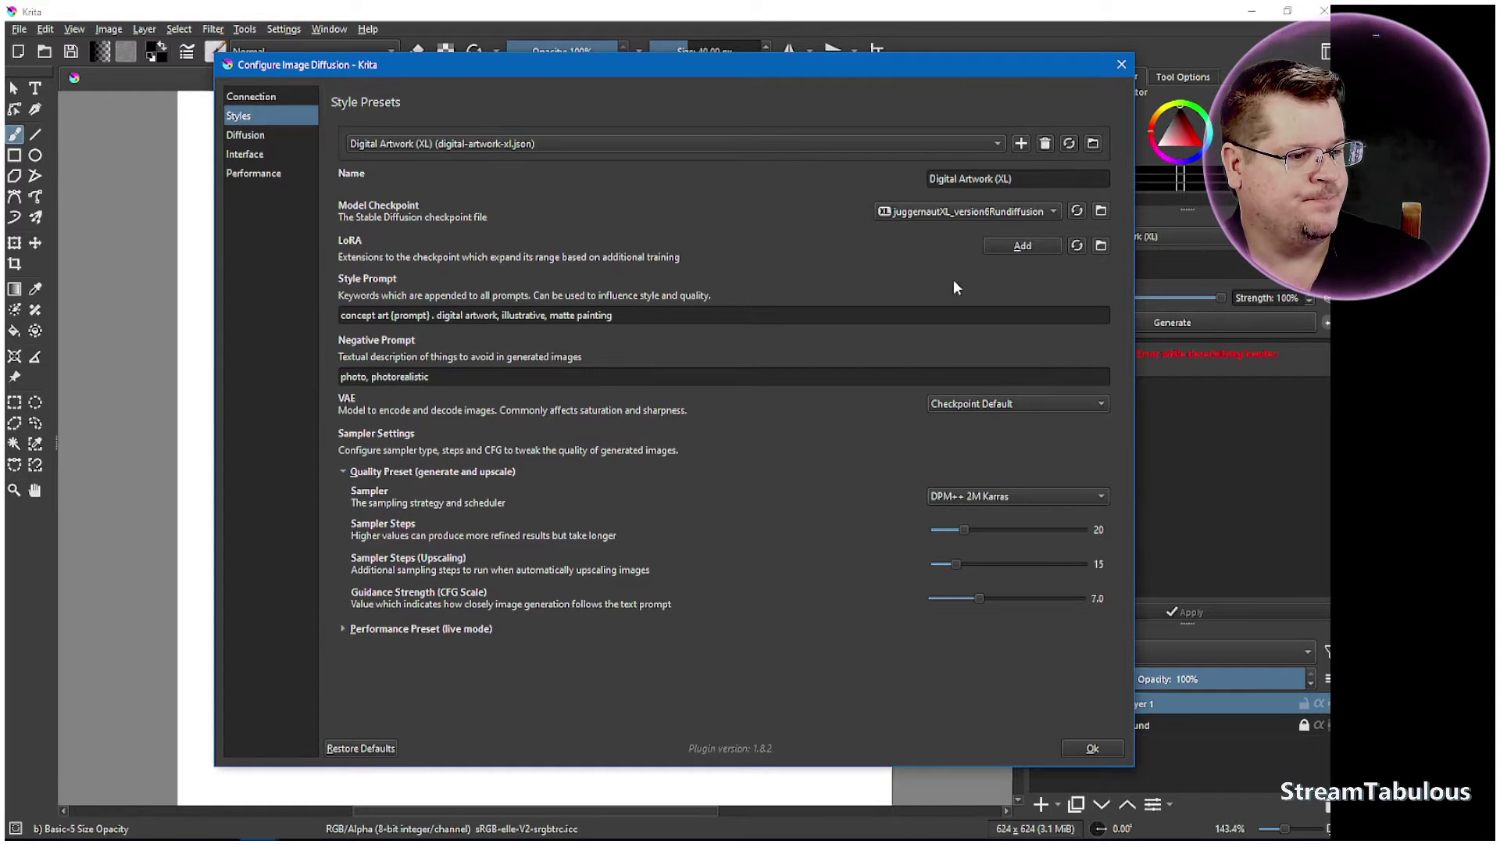
{"action": "scroll", "coordinate": [609, 138], "scroll_direction": "up", "scroll_amount": 1}
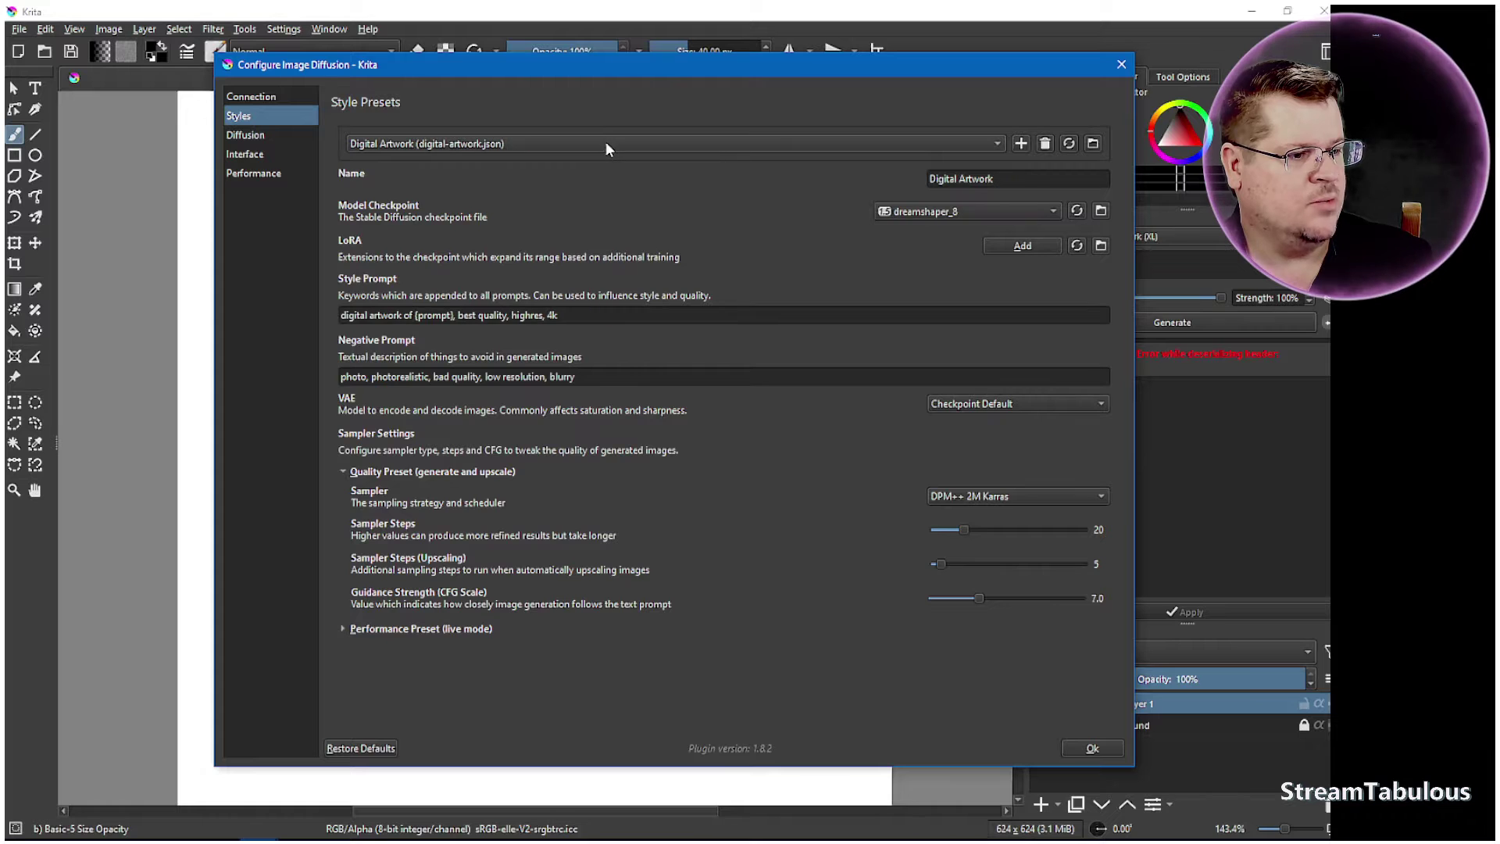
{"action": "scroll", "coordinate": [606, 142], "scroll_direction": "down", "scroll_amount": 1}
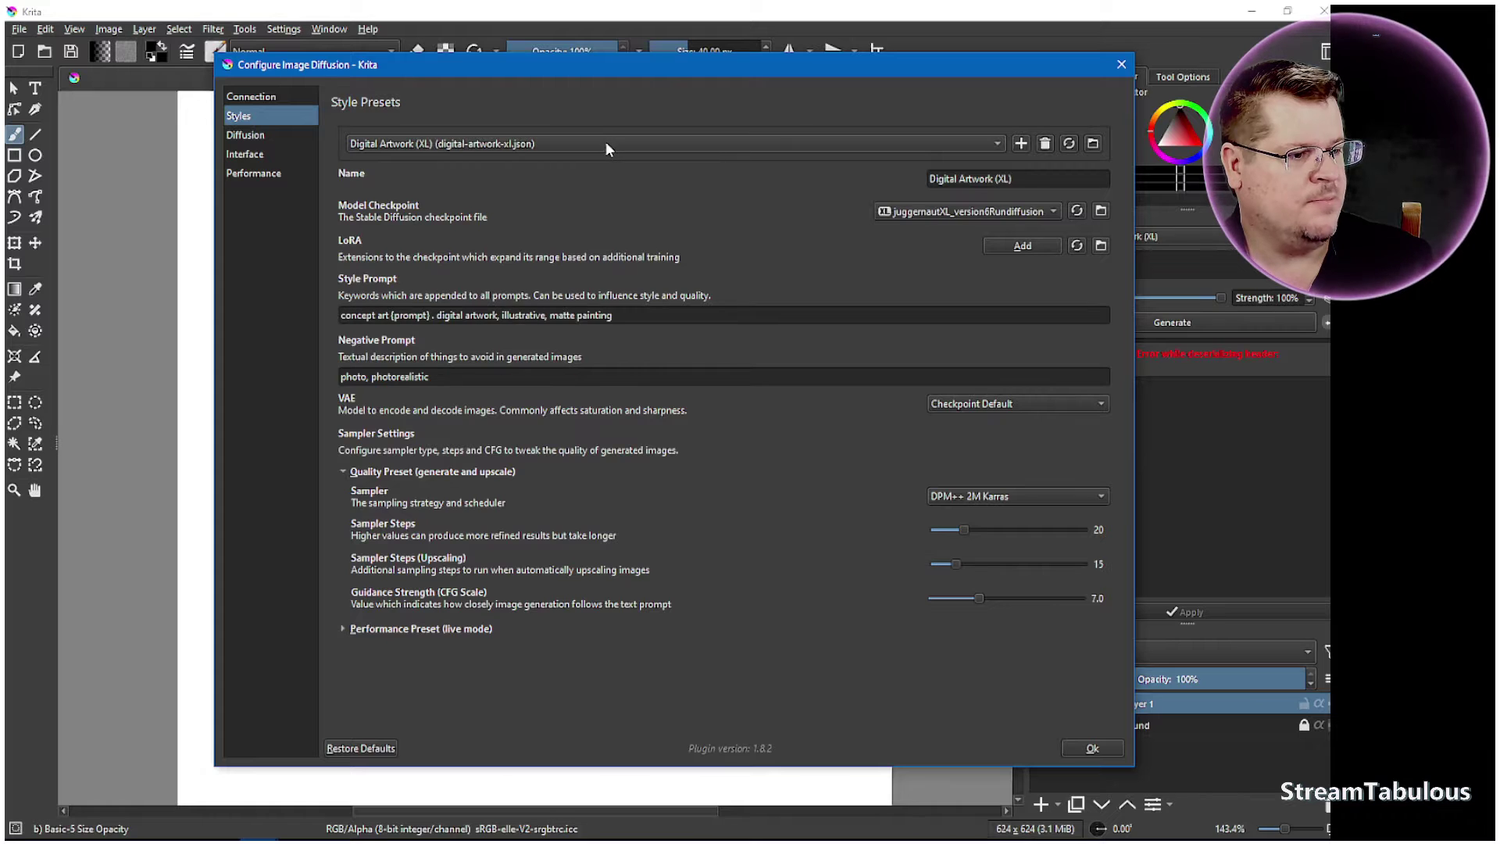
{"action": "left_click", "coordinate": [1093, 211]}
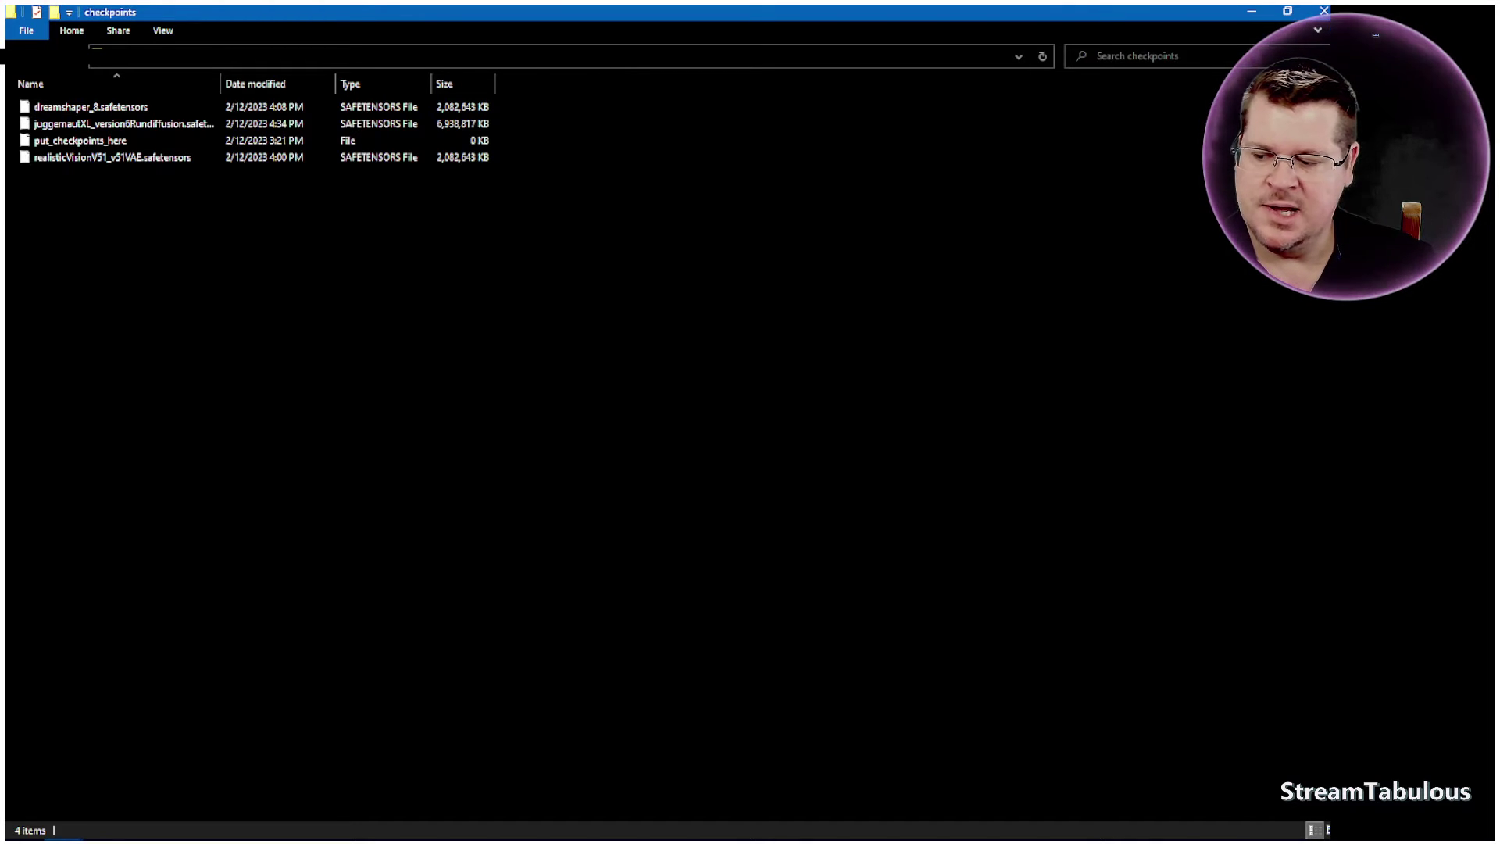
- Delete realisticVisionV51_v51VAE.safetensors and drag a new checkpoint file into the folder
{"action": "left_click", "coordinate": [116, 169]}
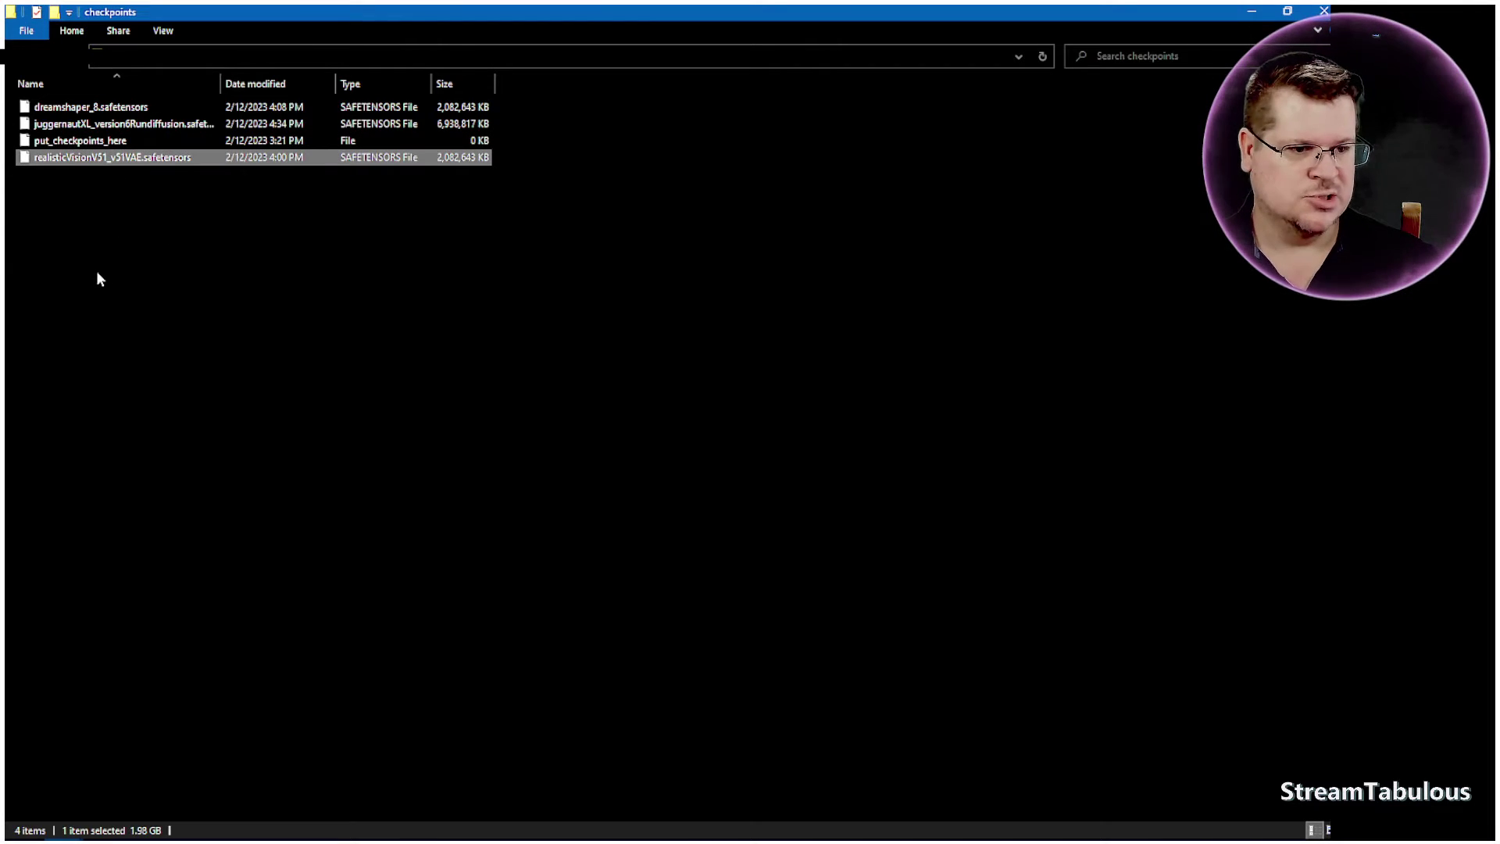
{"action": "key", "text": "Delete"}
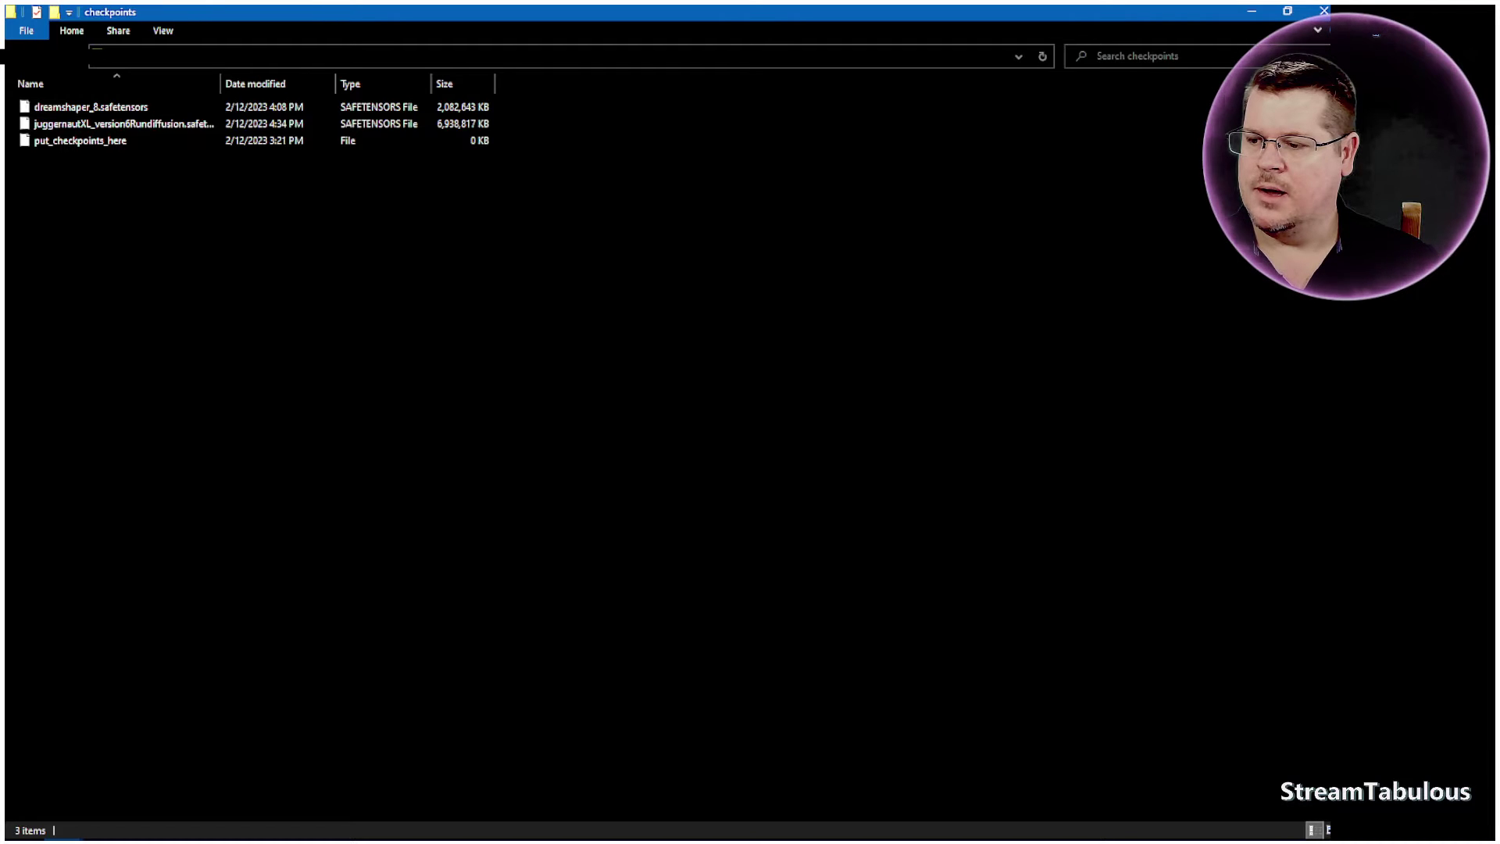
{"action": "left_click_drag", "start_coordinate": [110, 462], "coordinate": [231, 349]}
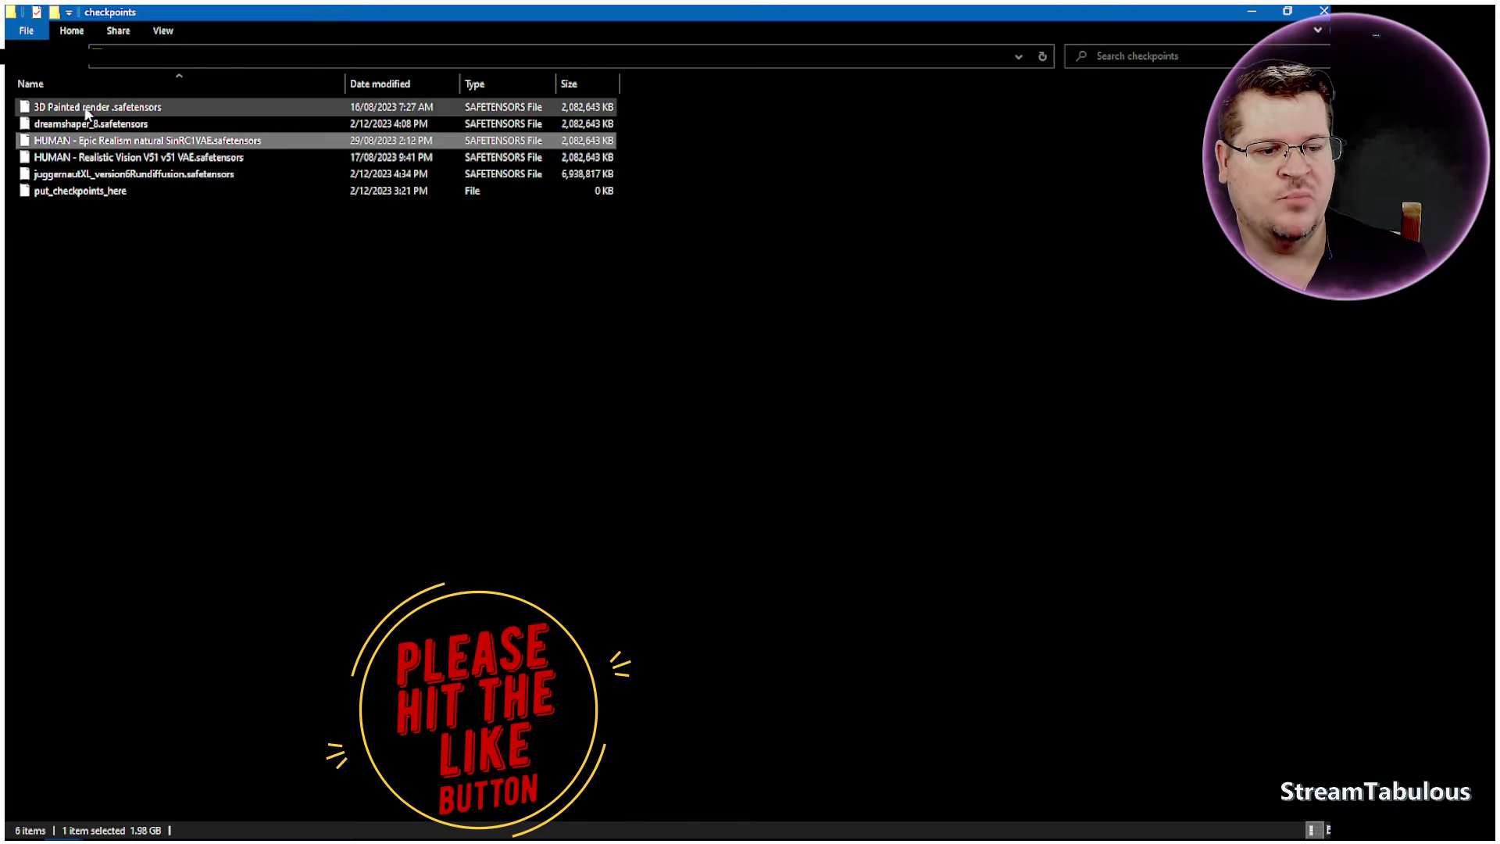
- Deselect the copied checkpoint files and close the checkpoints folder window
{"action": "left_click", "coordinate": [311, 464]}
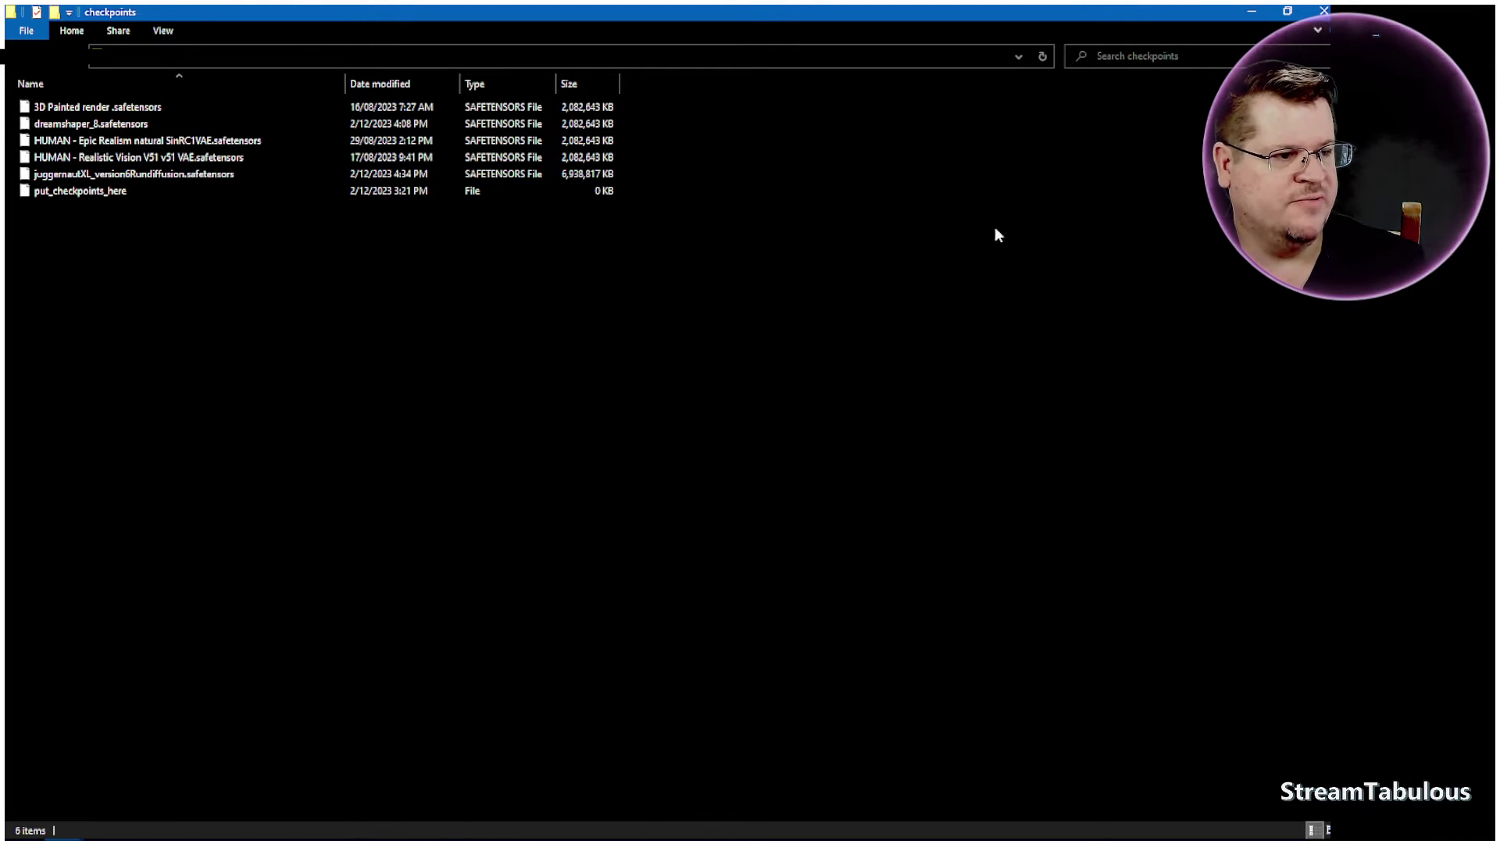
{"action": "left_click", "coordinate": [1324, 11]}
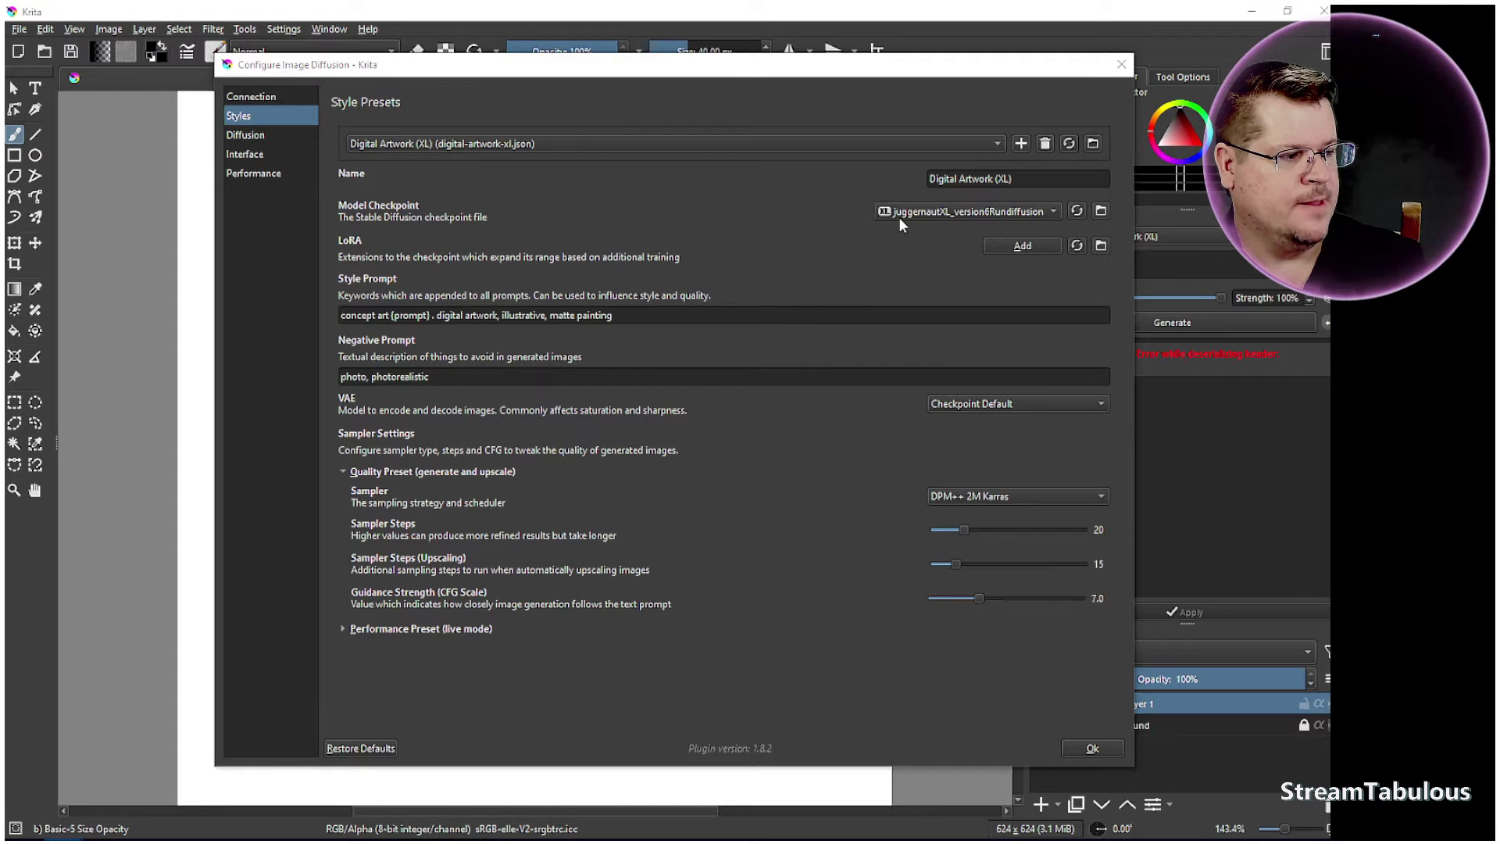
- Refresh the checkpoint list, keeping juggernautXL for the Digital Artwork (XL) preset
{"action": "left_click", "coordinate": [1077, 211]}
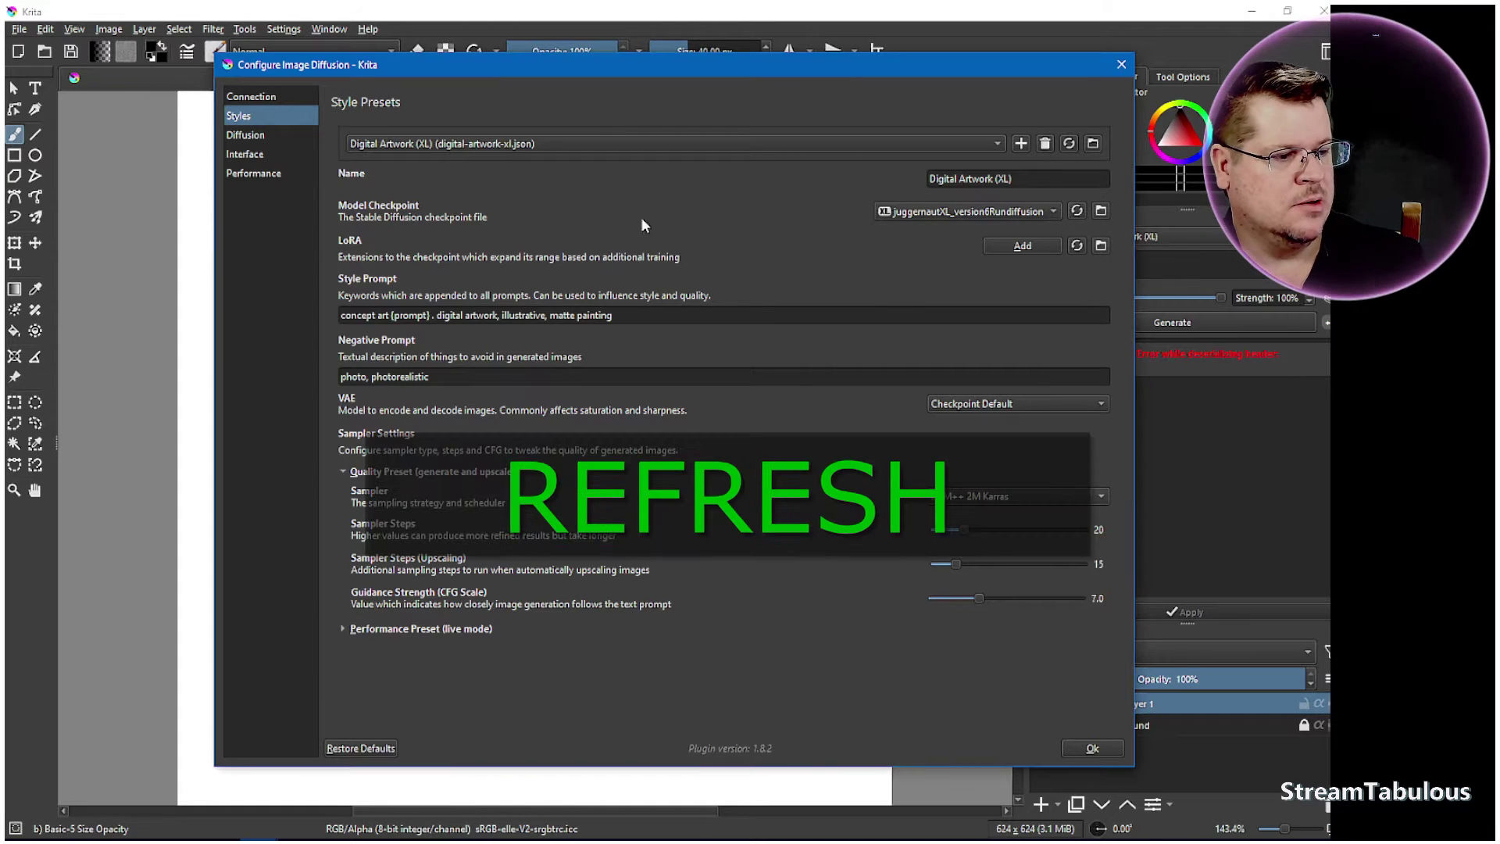
{"action": "left_click", "coordinate": [941, 212]}
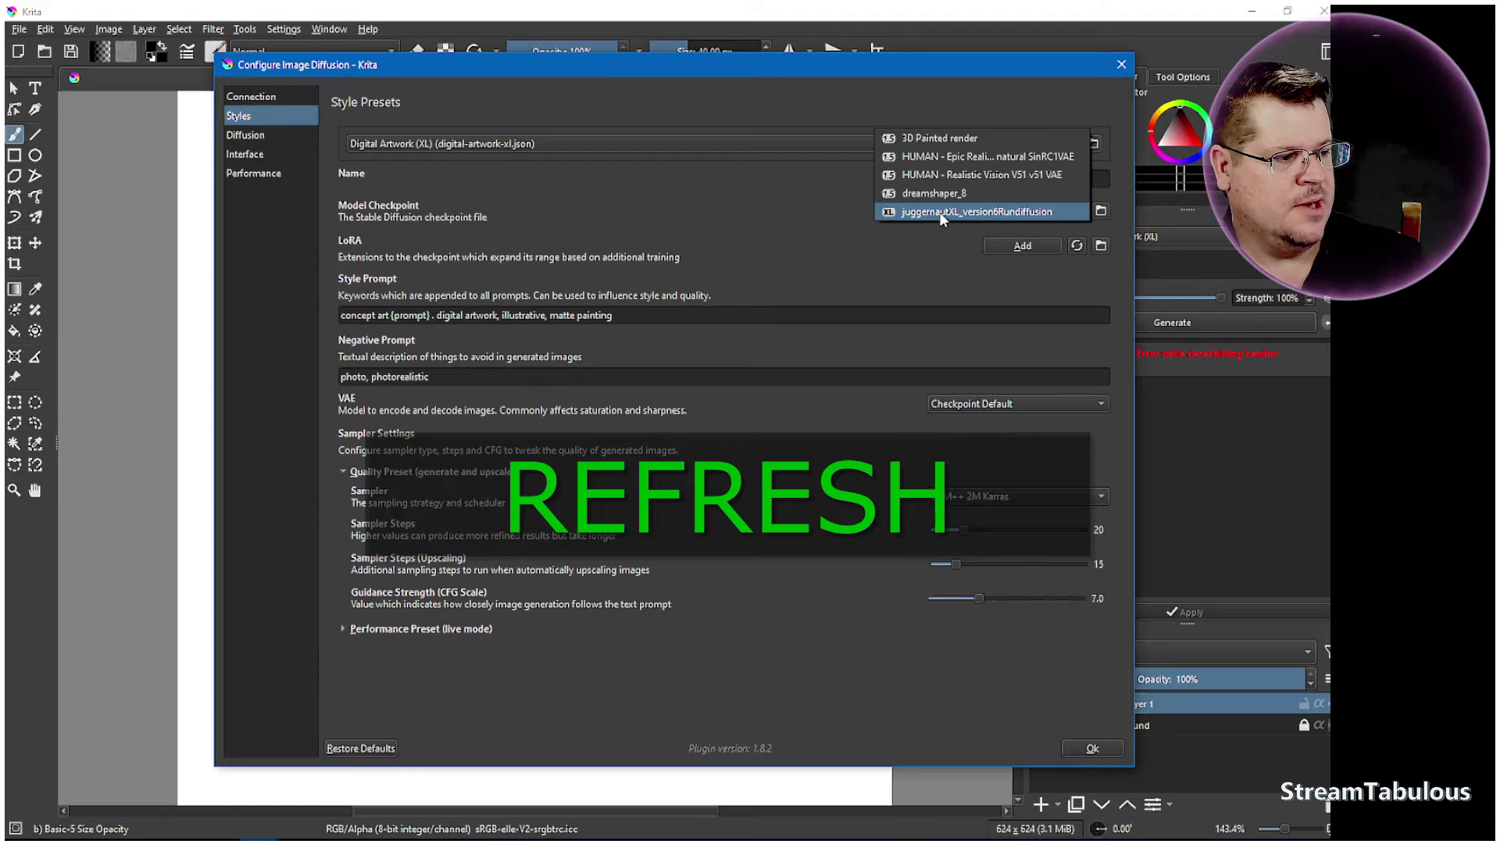
{"action": "left_click", "coordinate": [794, 214]}
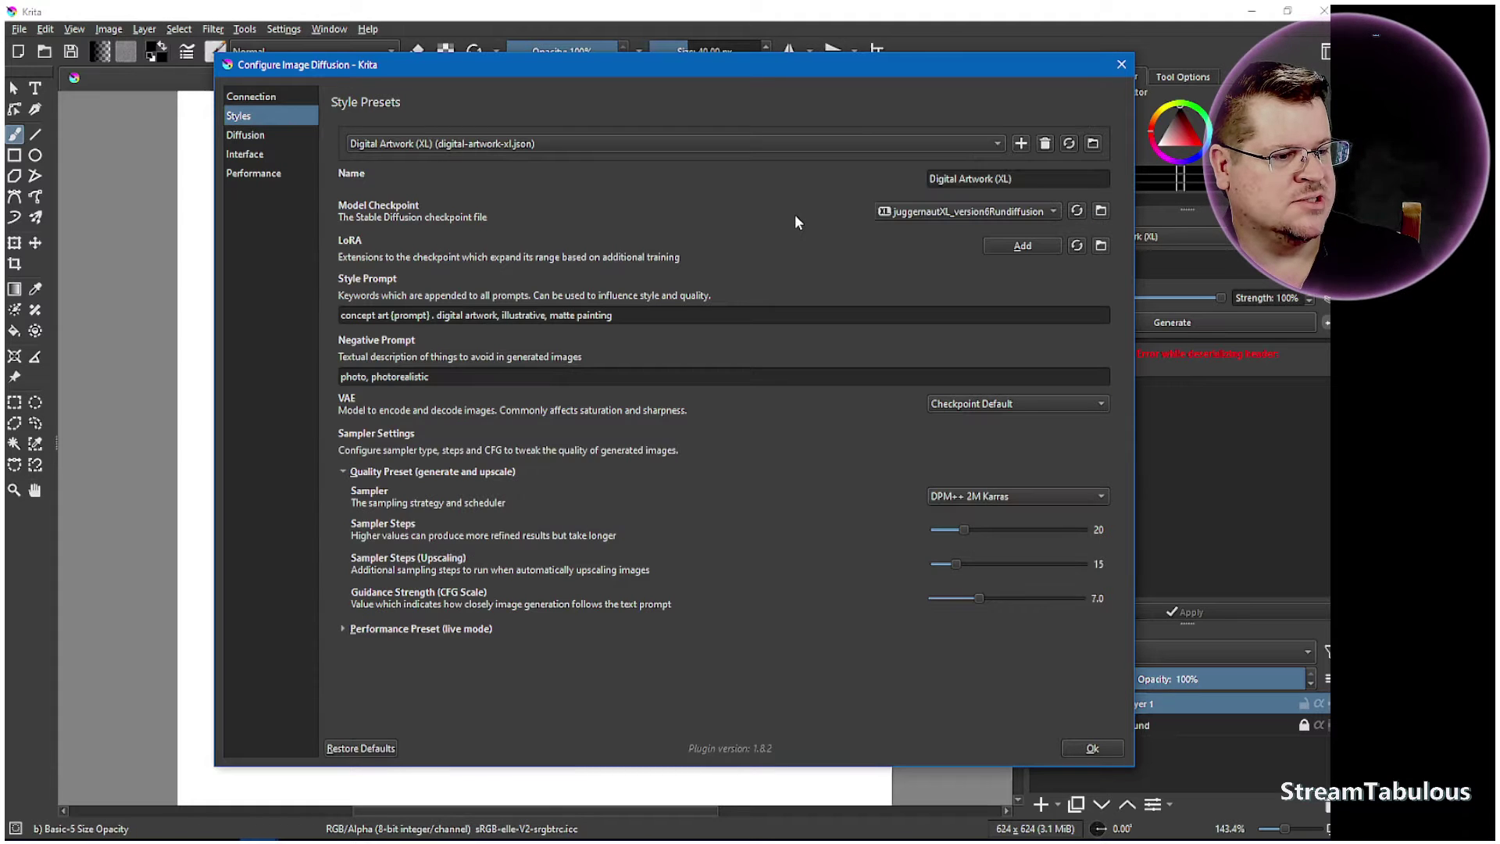
- Add a style named Epic Real with the Epic Realism checkpoint, then start another new style
{"action": "left_click", "coordinate": [1021, 143]}
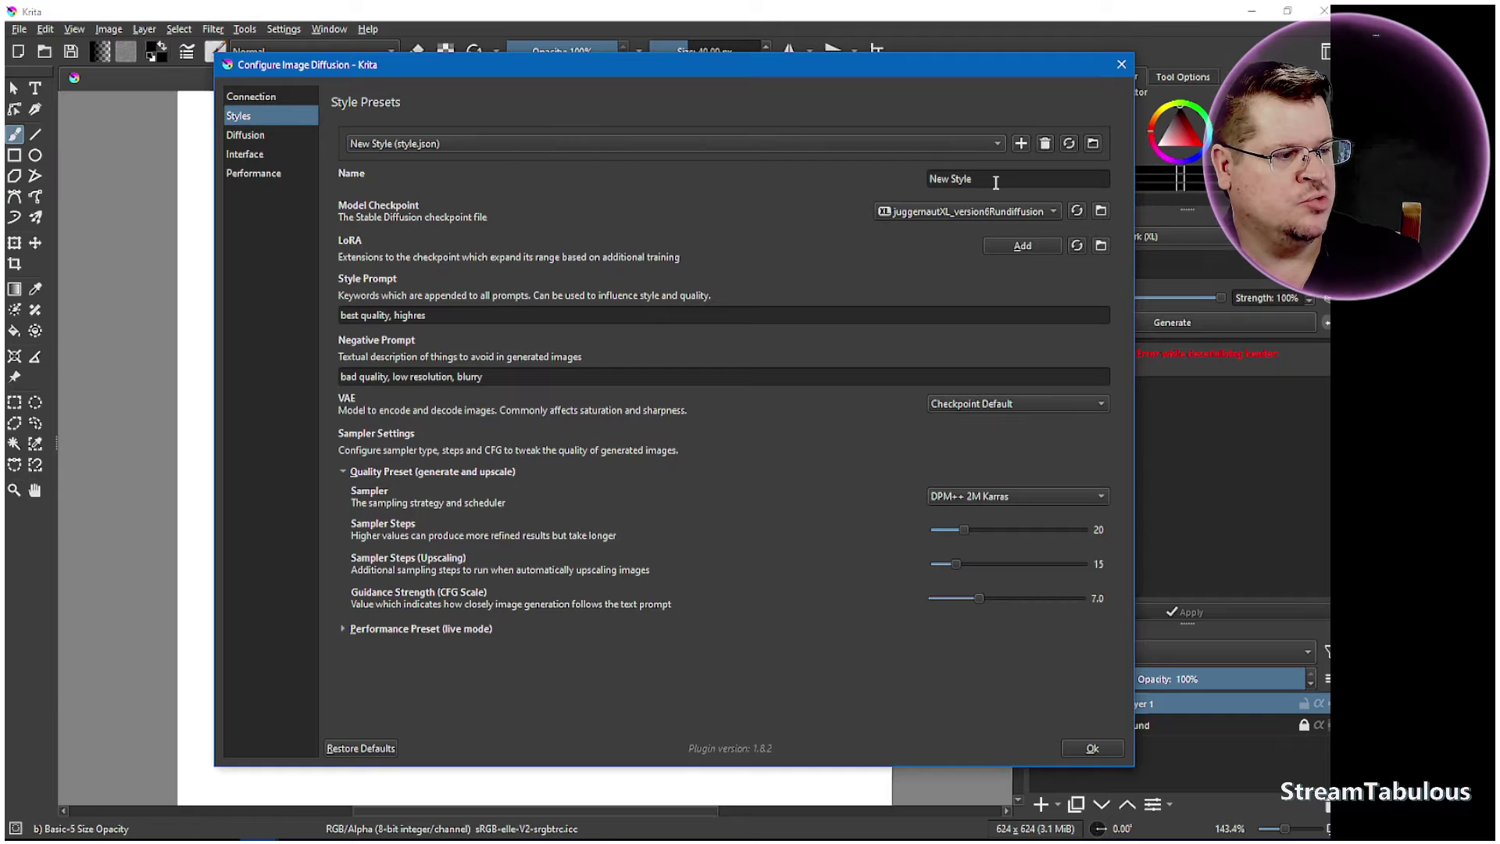
{"action": "left_click_drag", "start_coordinate": [996, 182], "coordinate": [900, 180]}
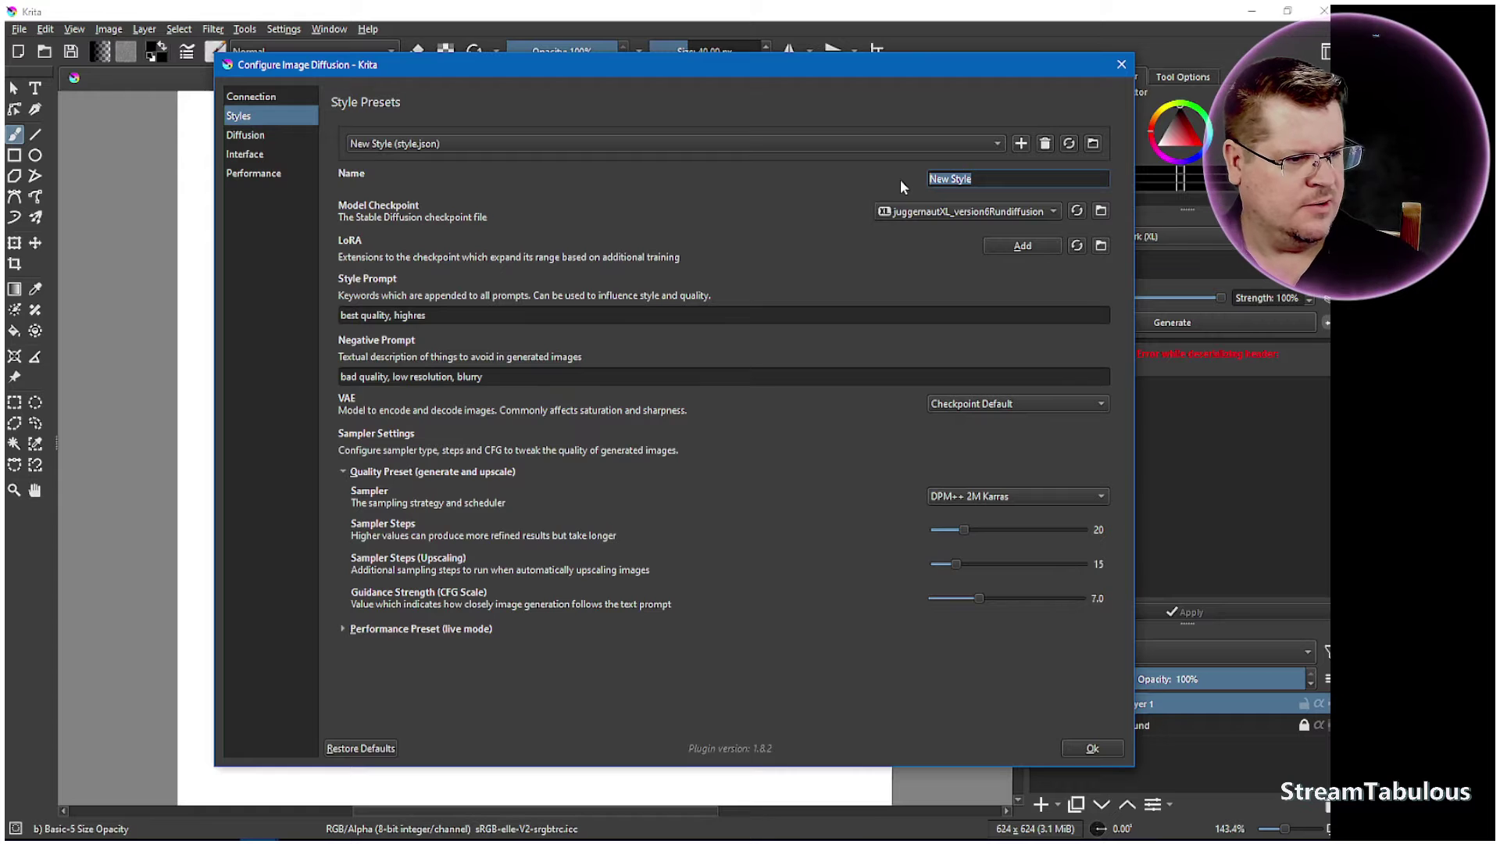
{"action": "left_click", "coordinate": [1018, 209]}
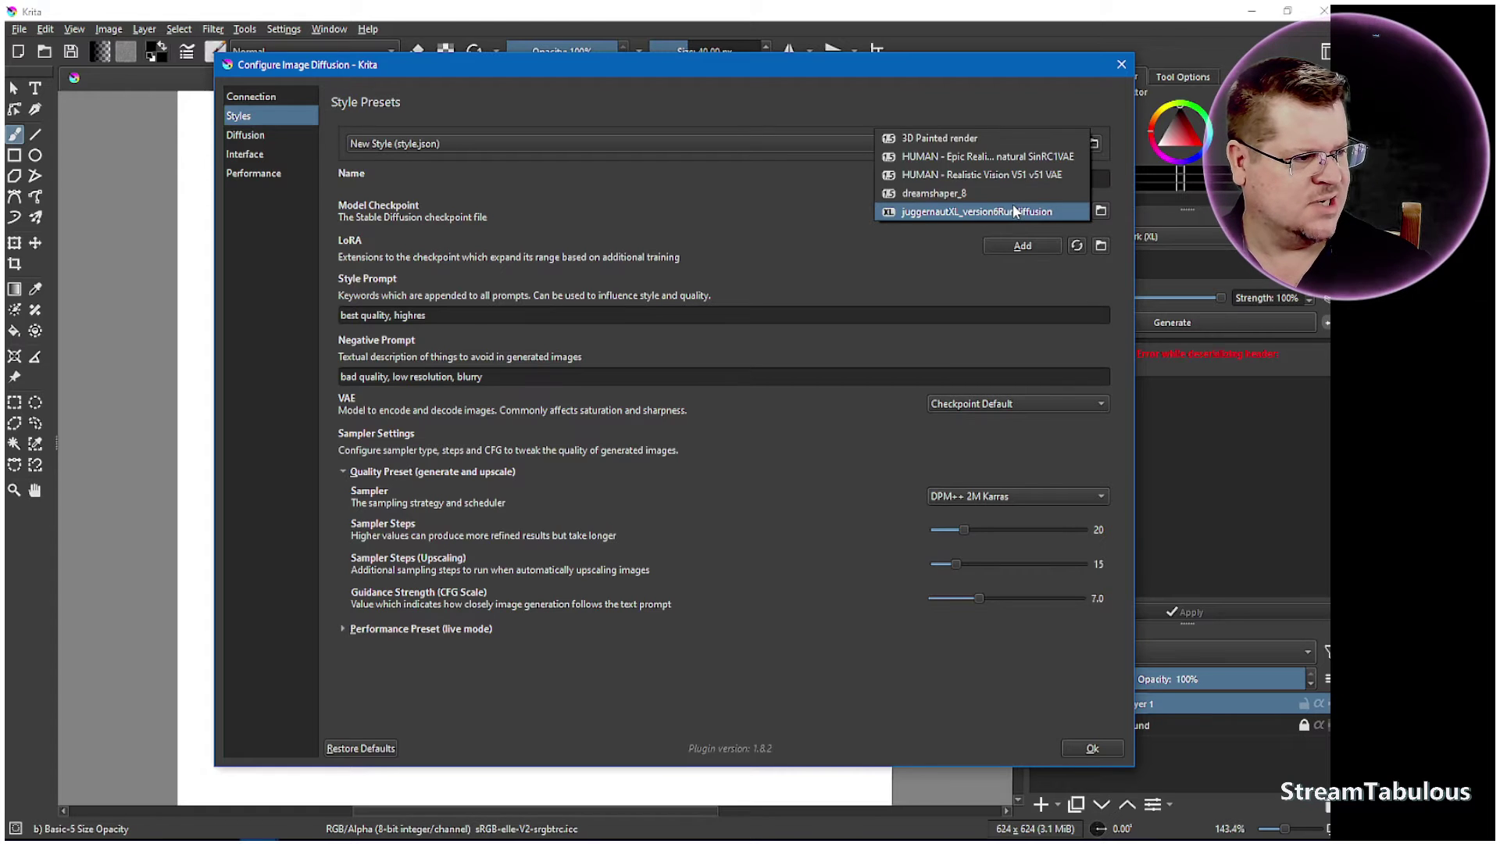
{"action": "left_click", "coordinate": [978, 175]}
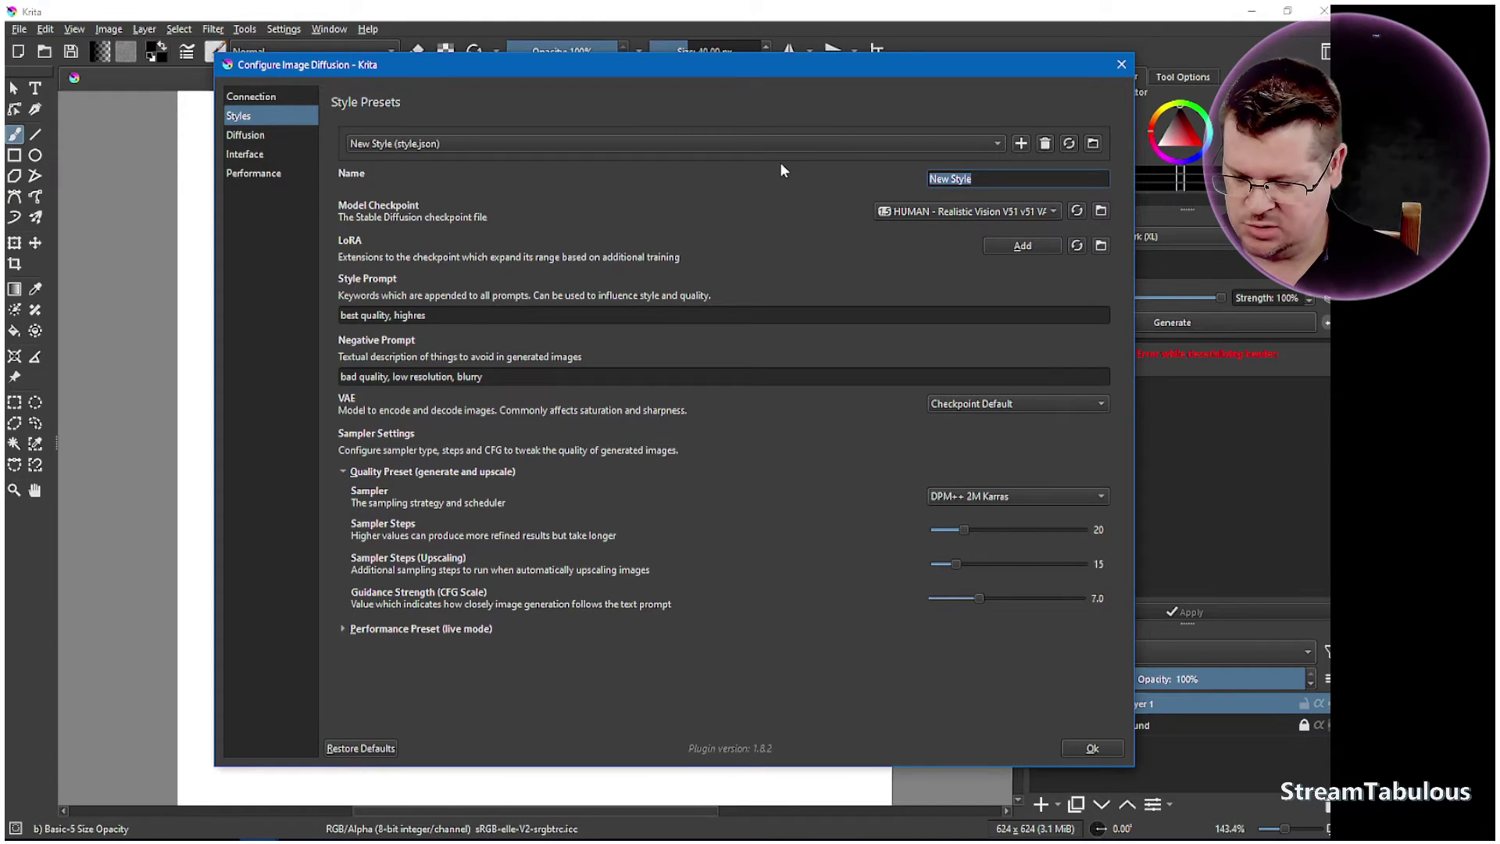
{"action": "type", "text": "Epic Real"}
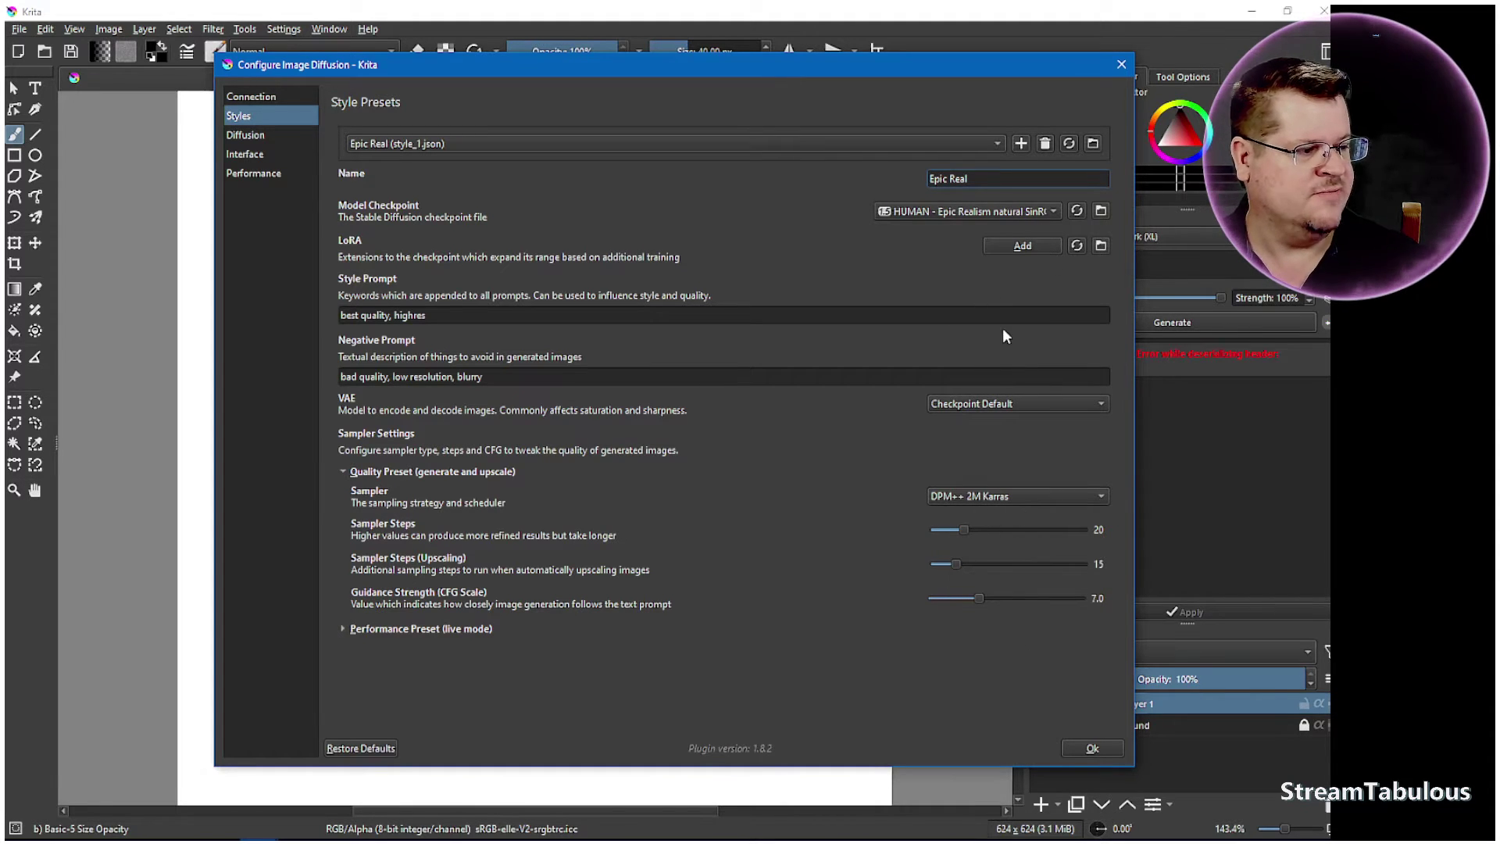
{"action": "left_click", "coordinate": [1021, 144]}
- Name the new style Painted with the 3D Painted render checkpoint and save the settings
{"action": "left_click", "coordinate": [955, 216]}
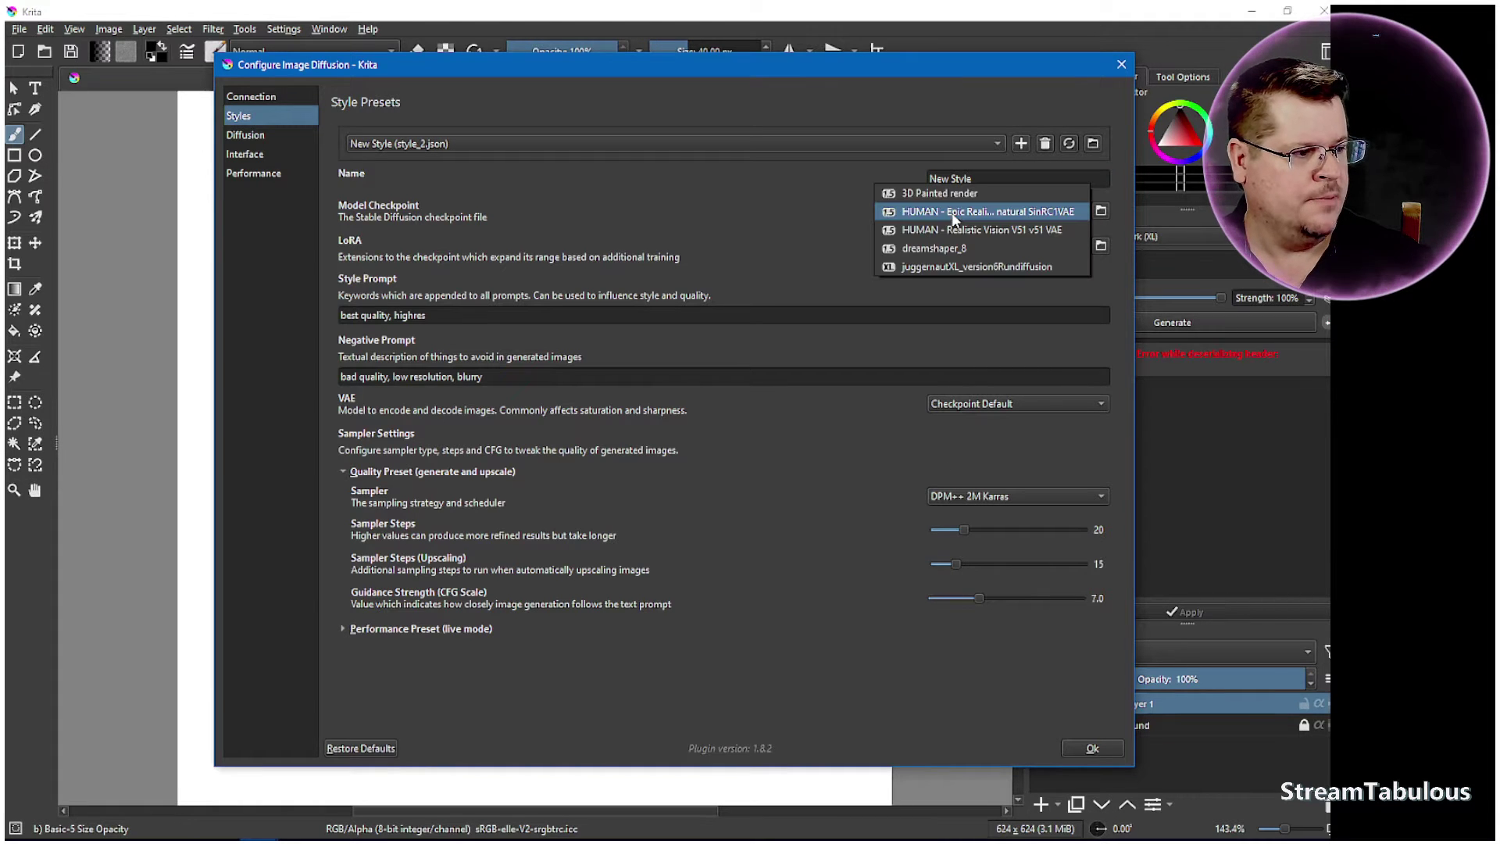
{"action": "left_click", "coordinate": [938, 193]}
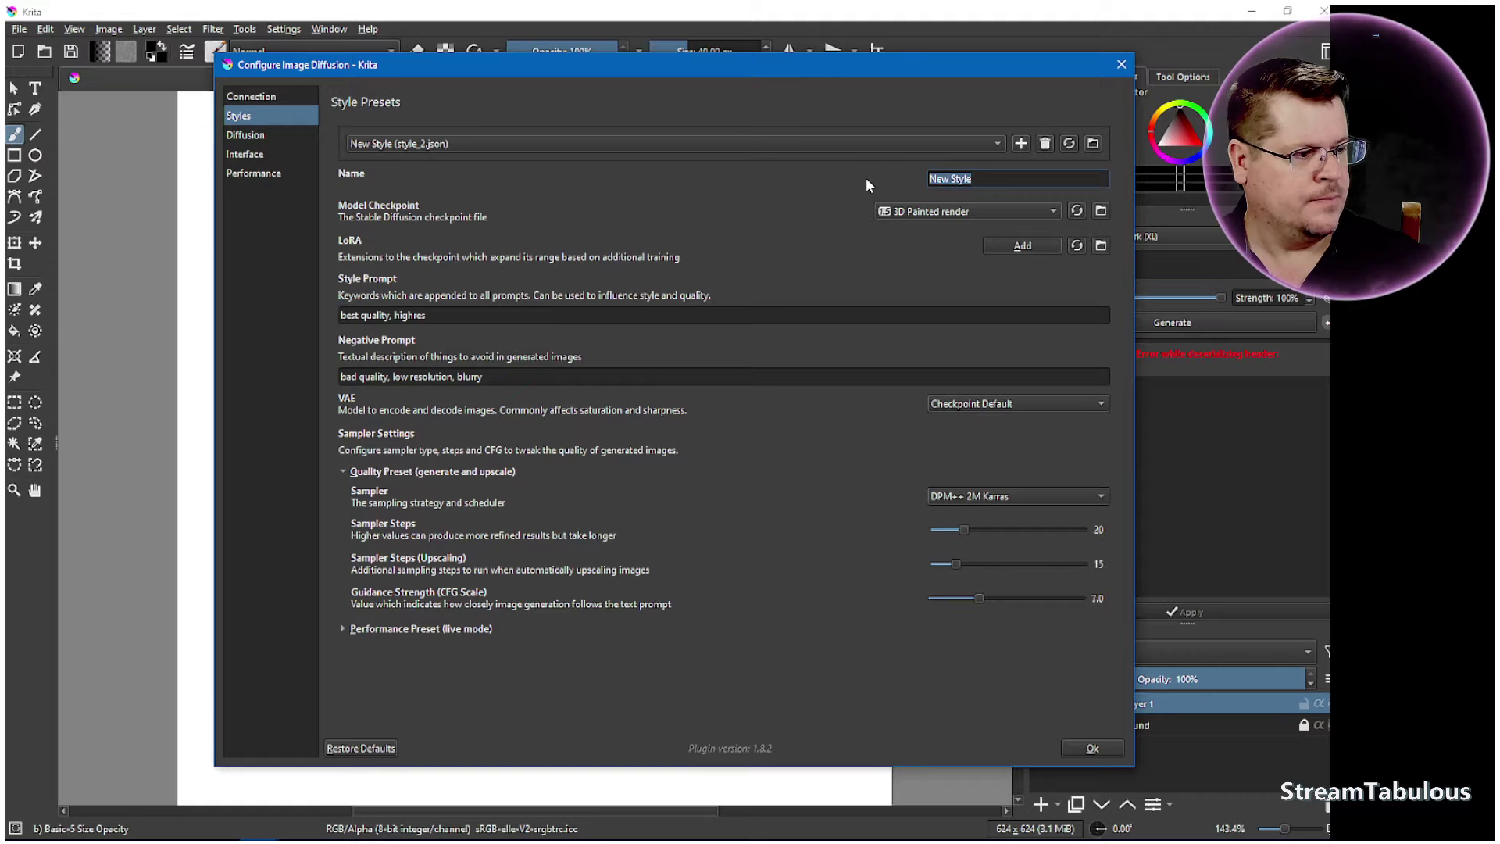
{"action": "type", "text": "Paint"}
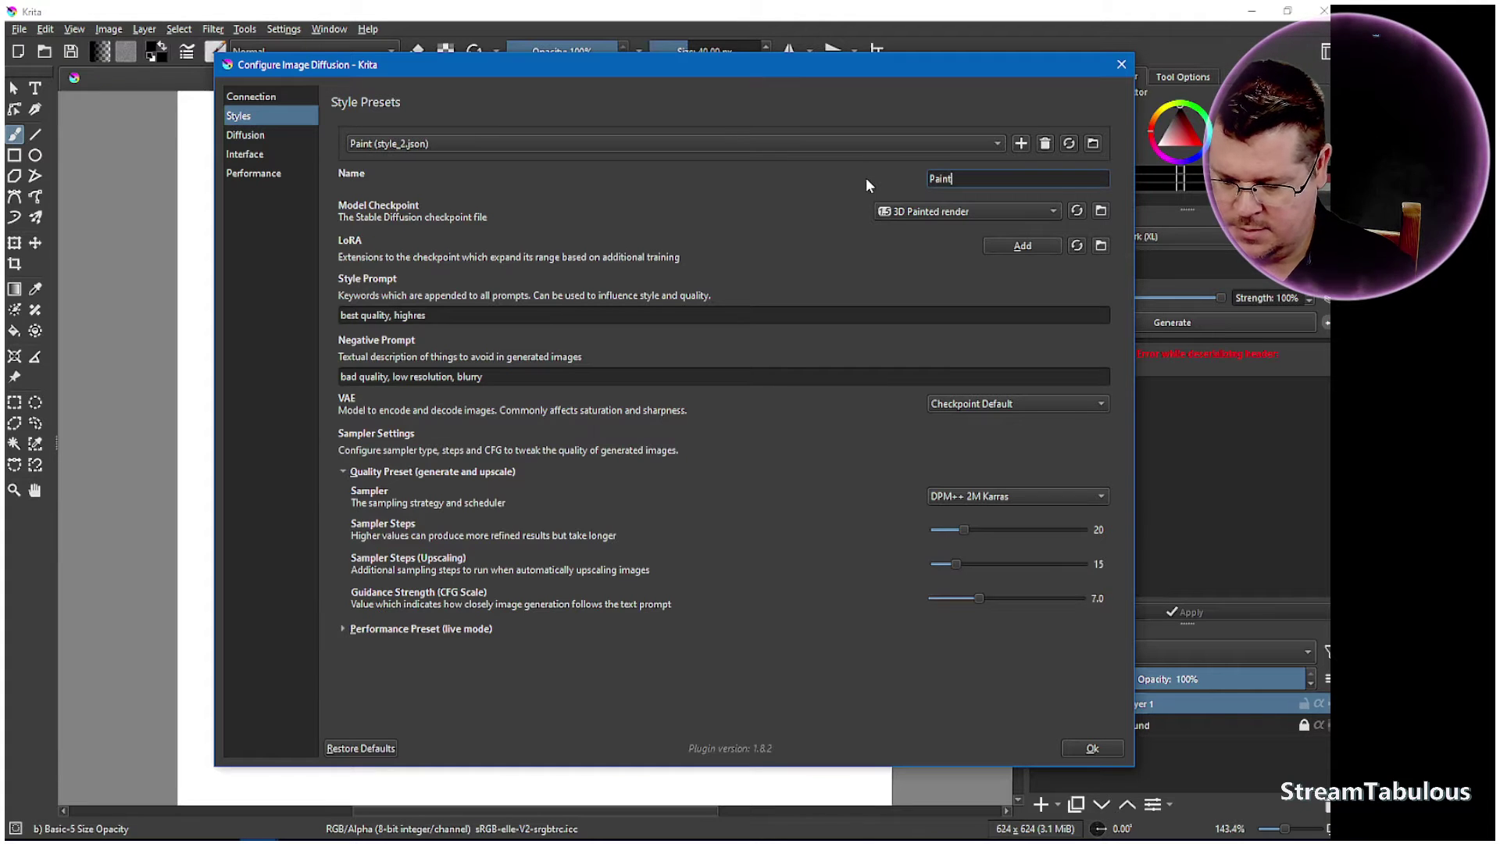
{"action": "type", "text": "ed"}
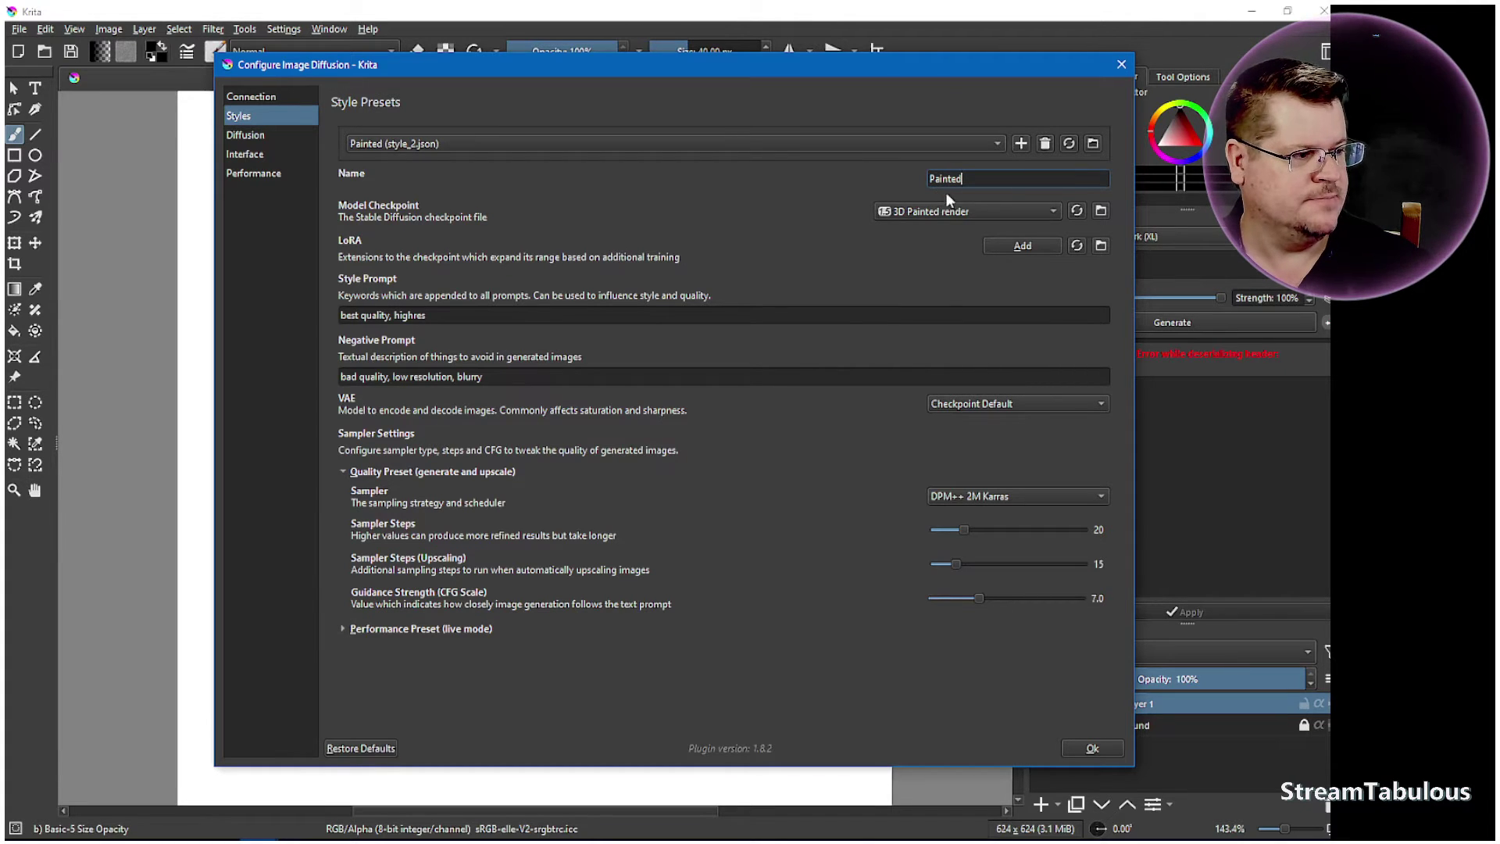
{"action": "left_click", "coordinate": [1092, 748]}
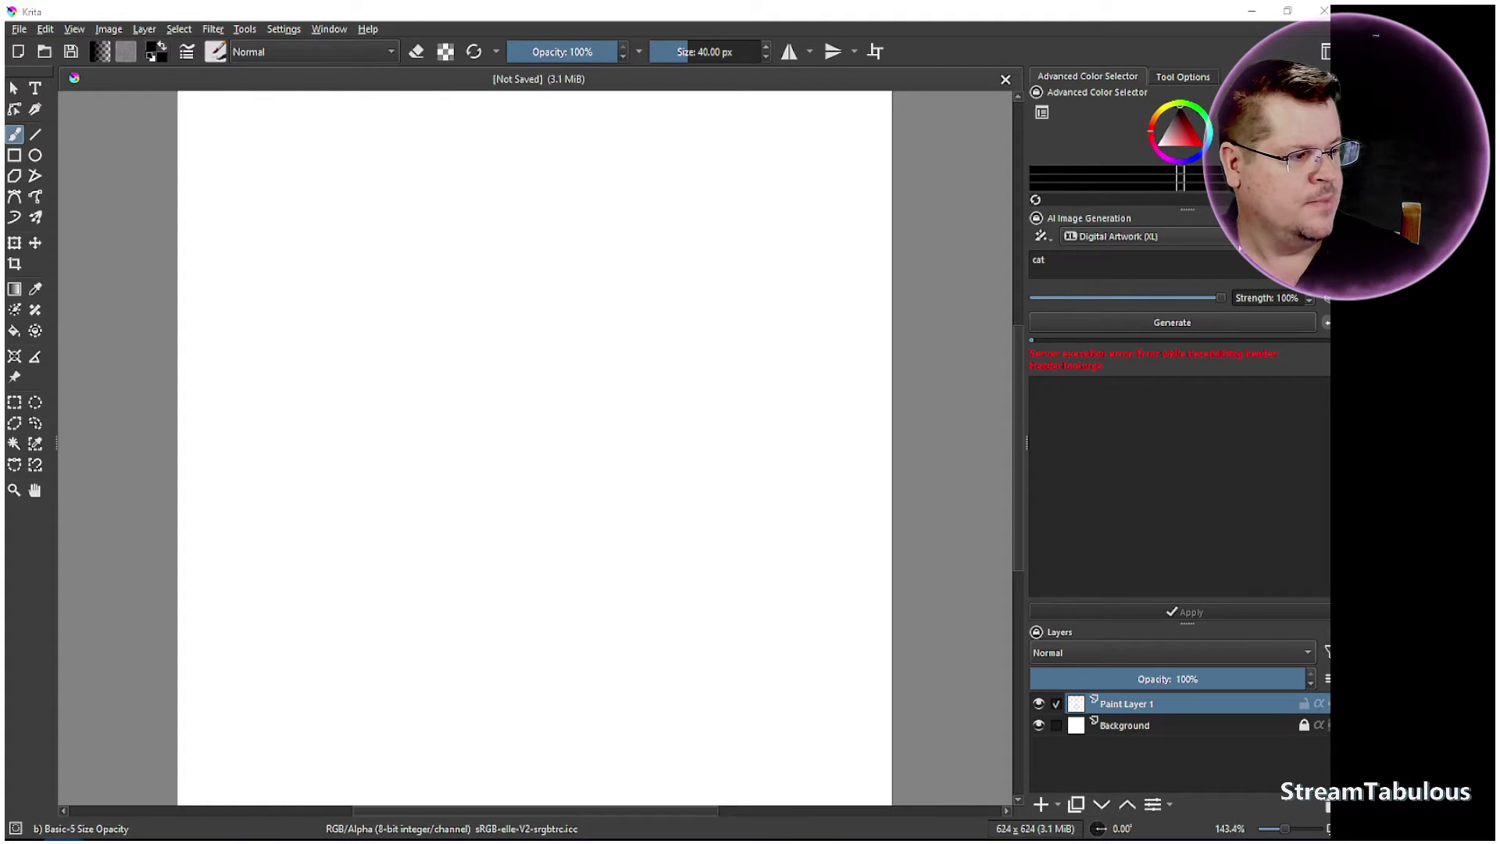
- Switch to the Real Vison style and generate a photorealistic tabby cat from the prompt 'cat'
{"action": "left_click", "coordinate": [1233, 237]}
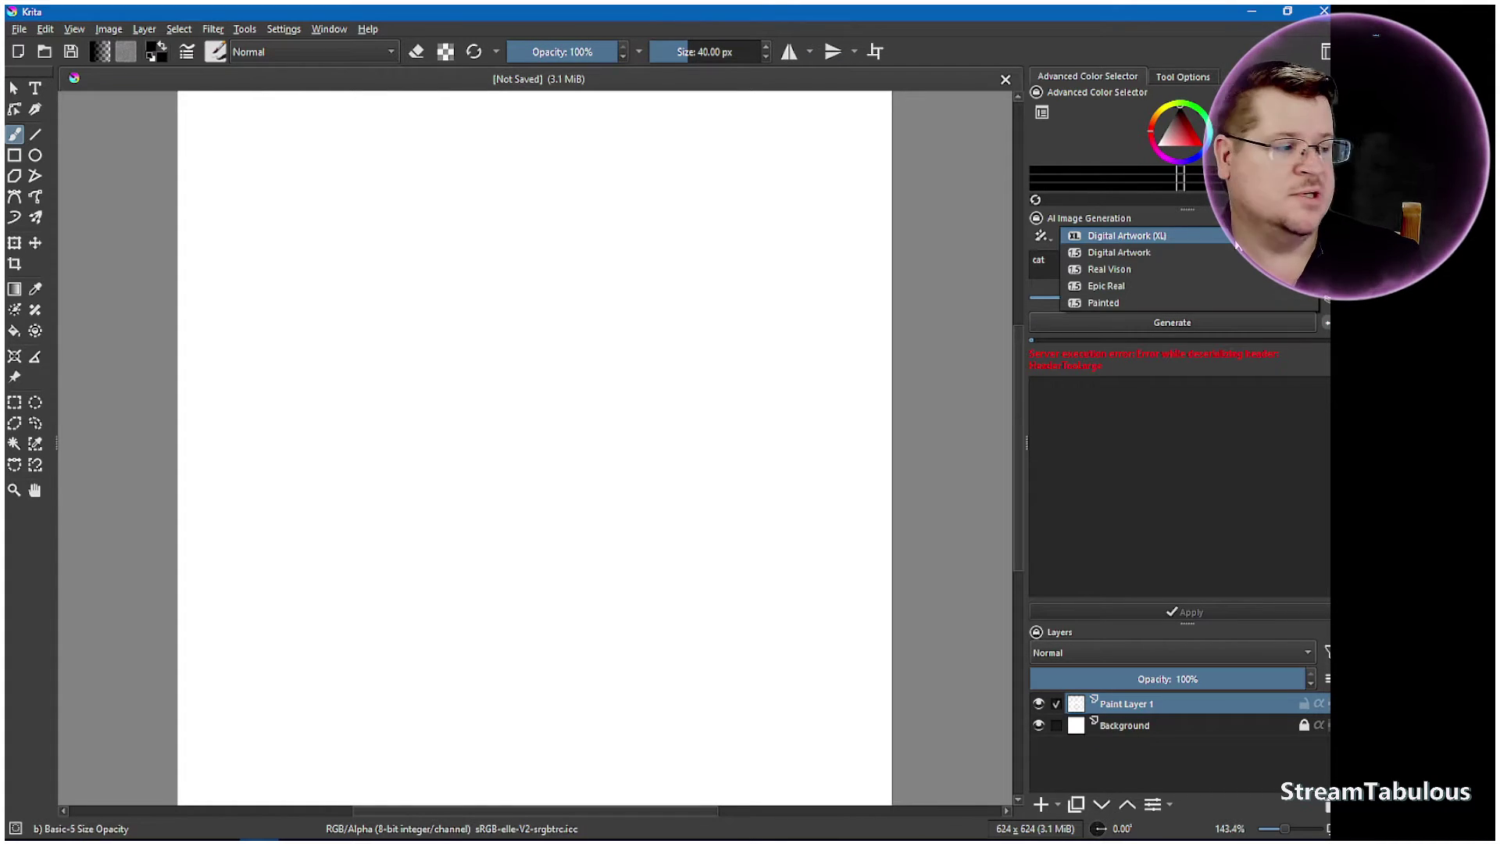
{"action": "left_click", "coordinate": [1203, 236]}
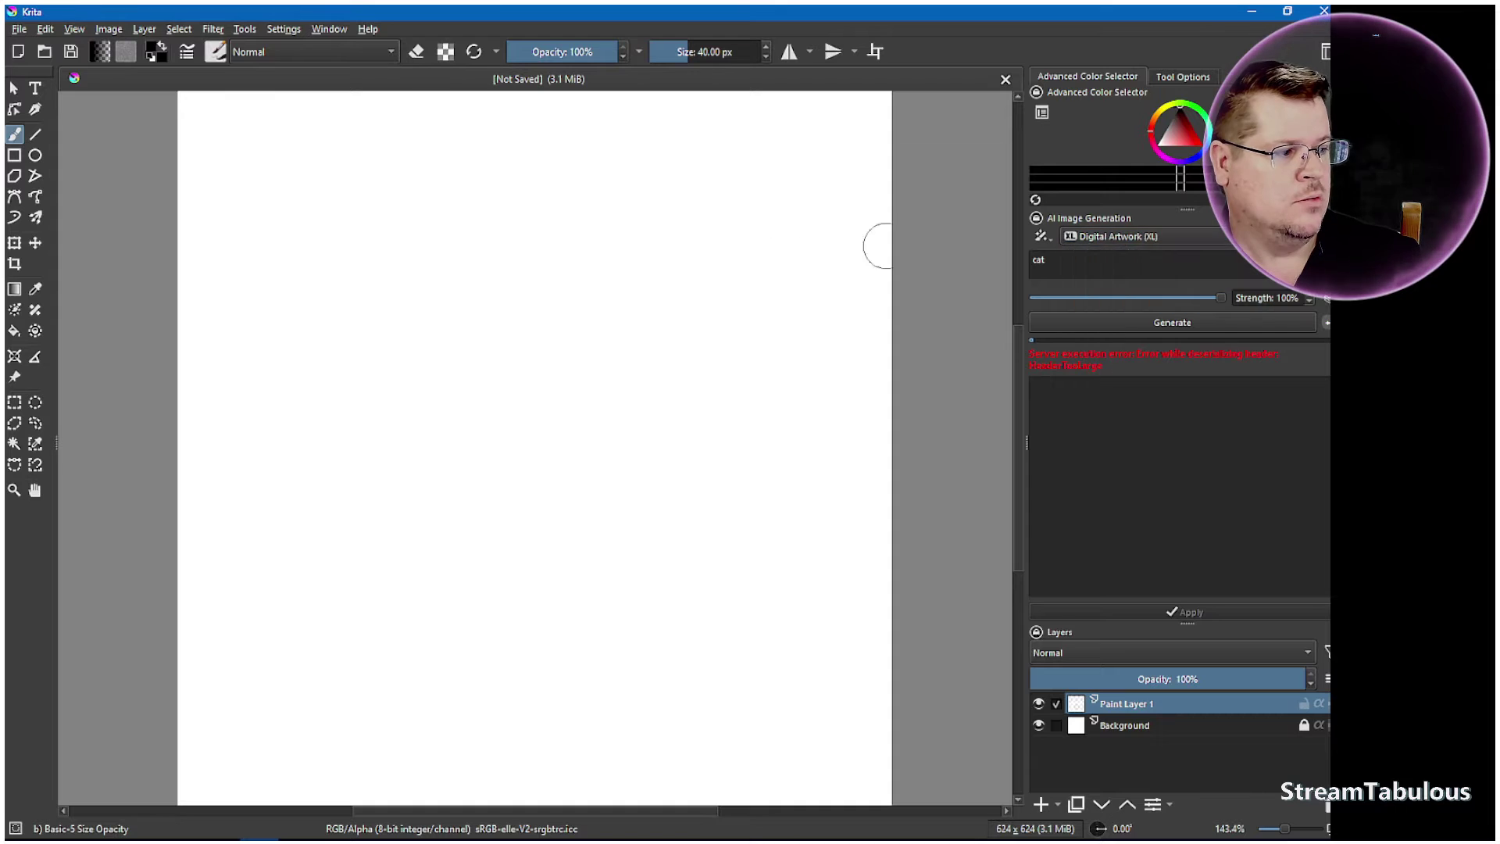
{"action": "left_click", "coordinate": [1117, 236]}
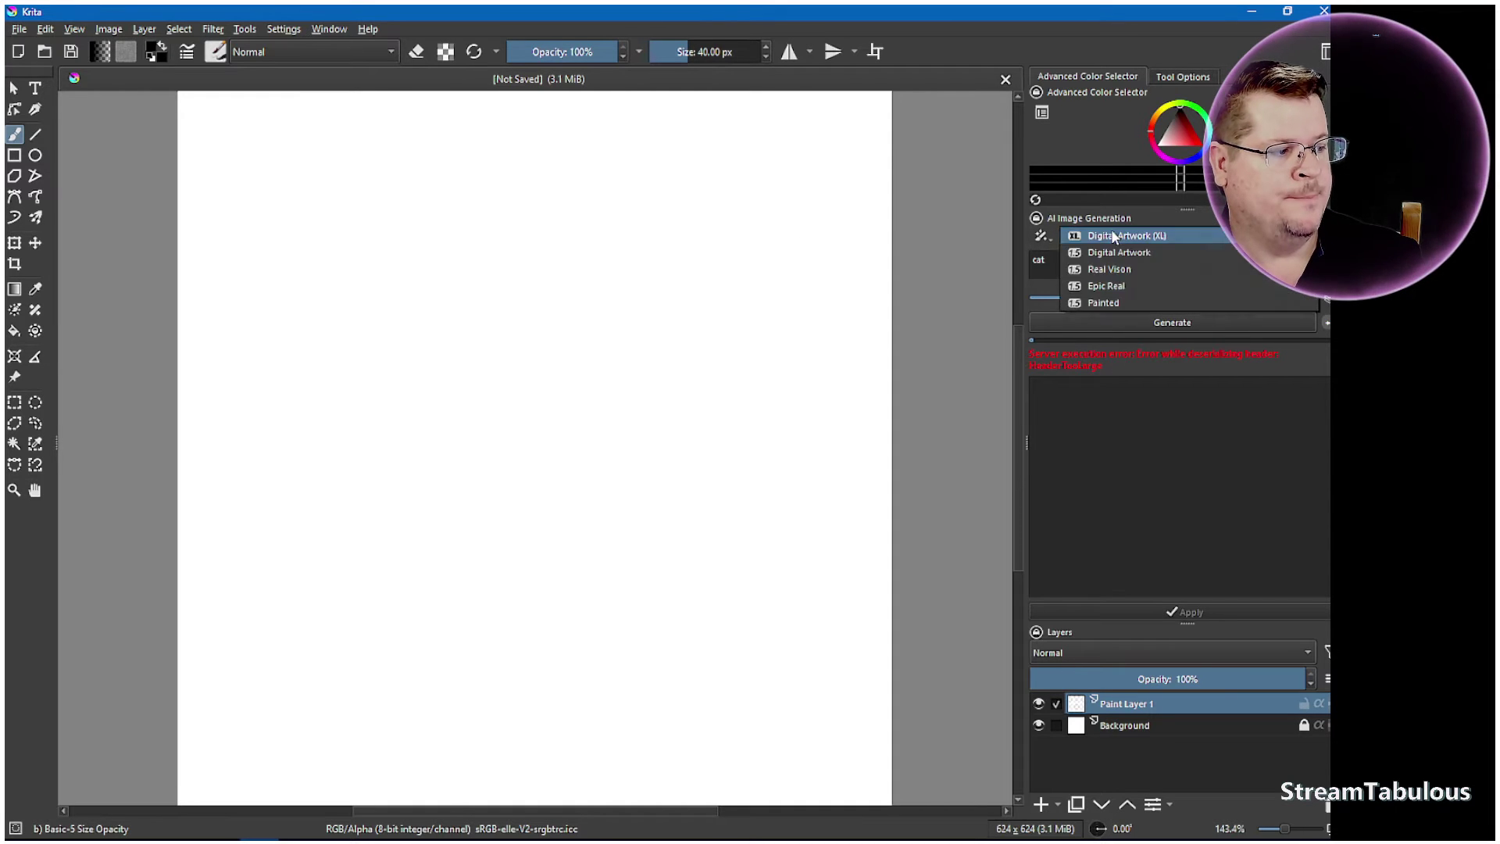
{"action": "left_click", "coordinate": [1123, 268]}
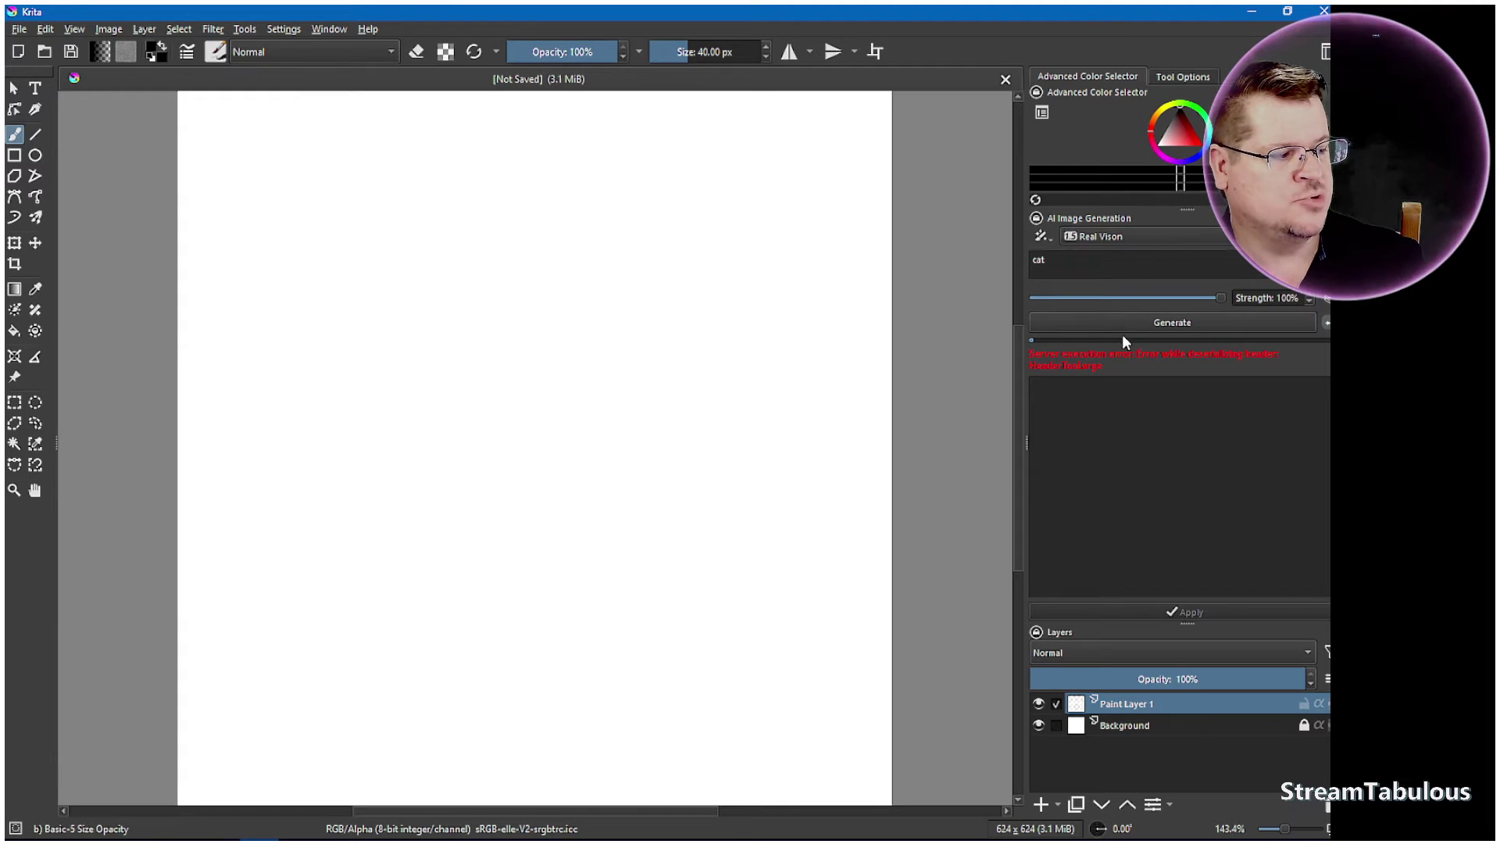
{"action": "left_click", "coordinate": [1145, 323]}
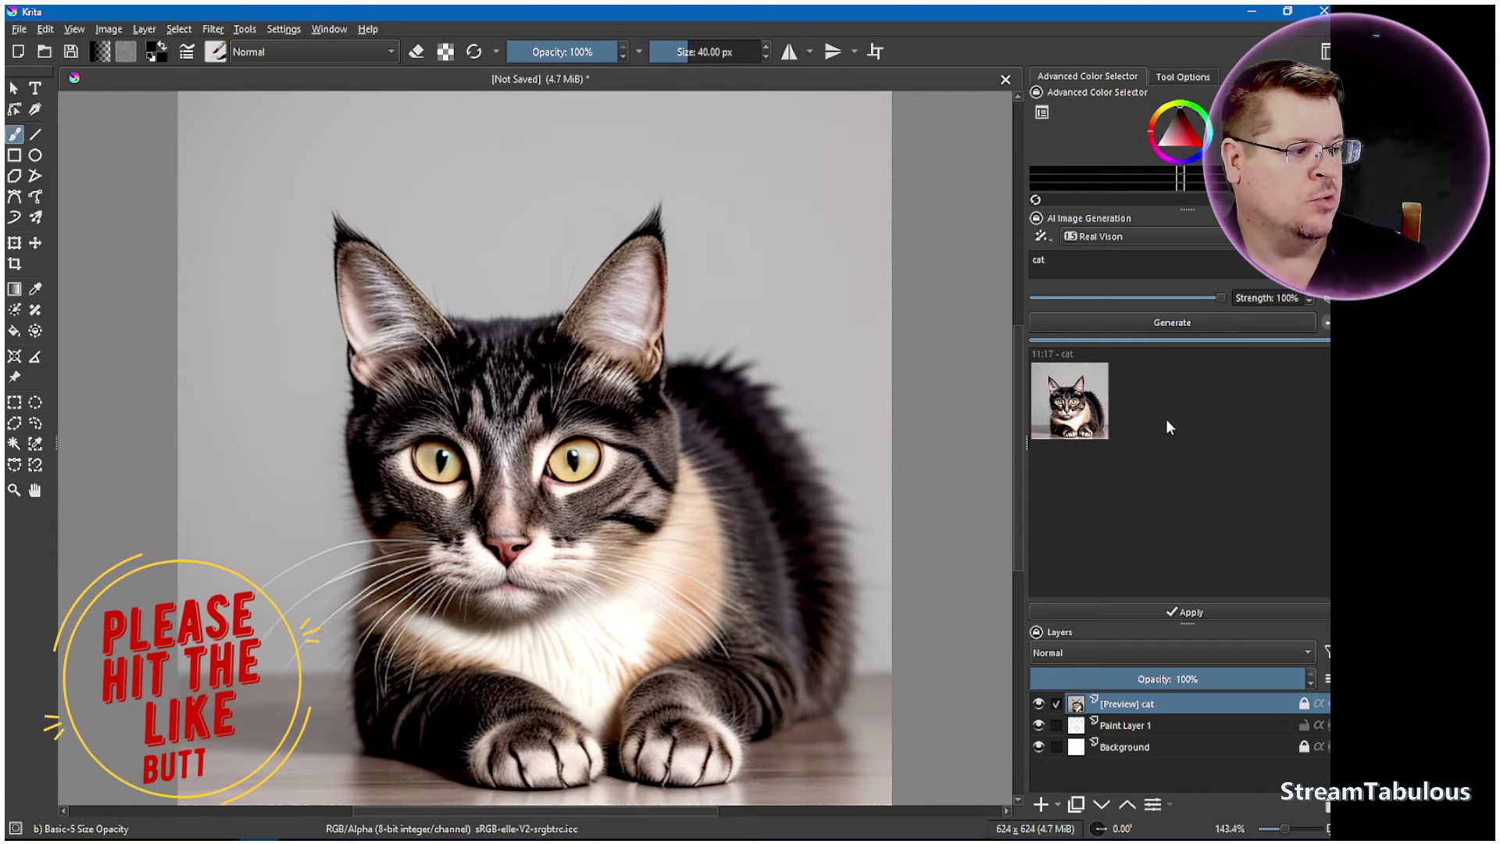
- Generate '3d cartoon cat' with the Painted style and show the white kitten result as the preview
{"action": "left_click", "coordinate": [1122, 239]}
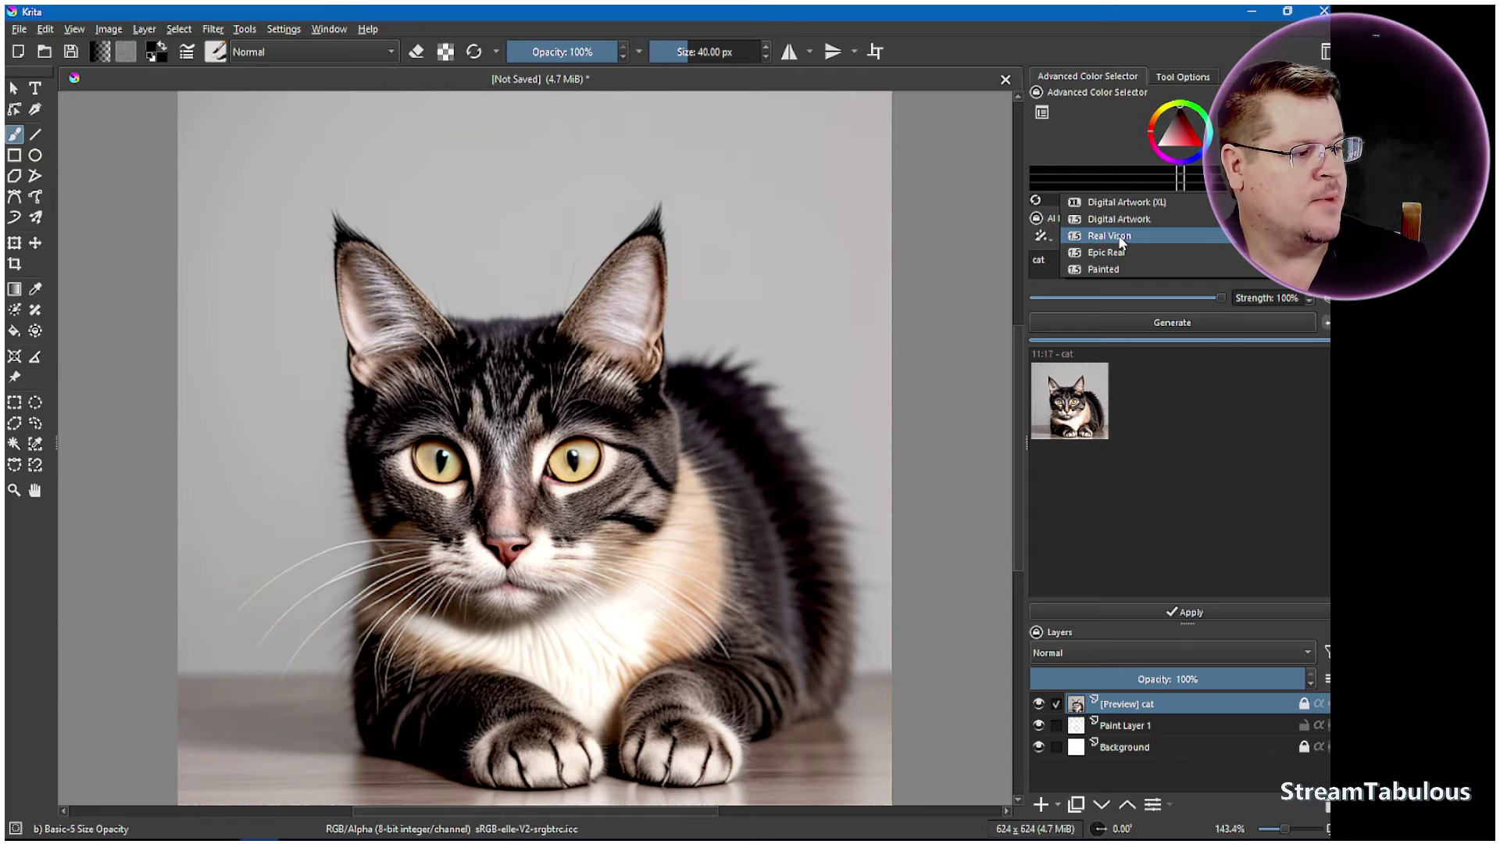
{"action": "left_click", "coordinate": [1112, 269]}
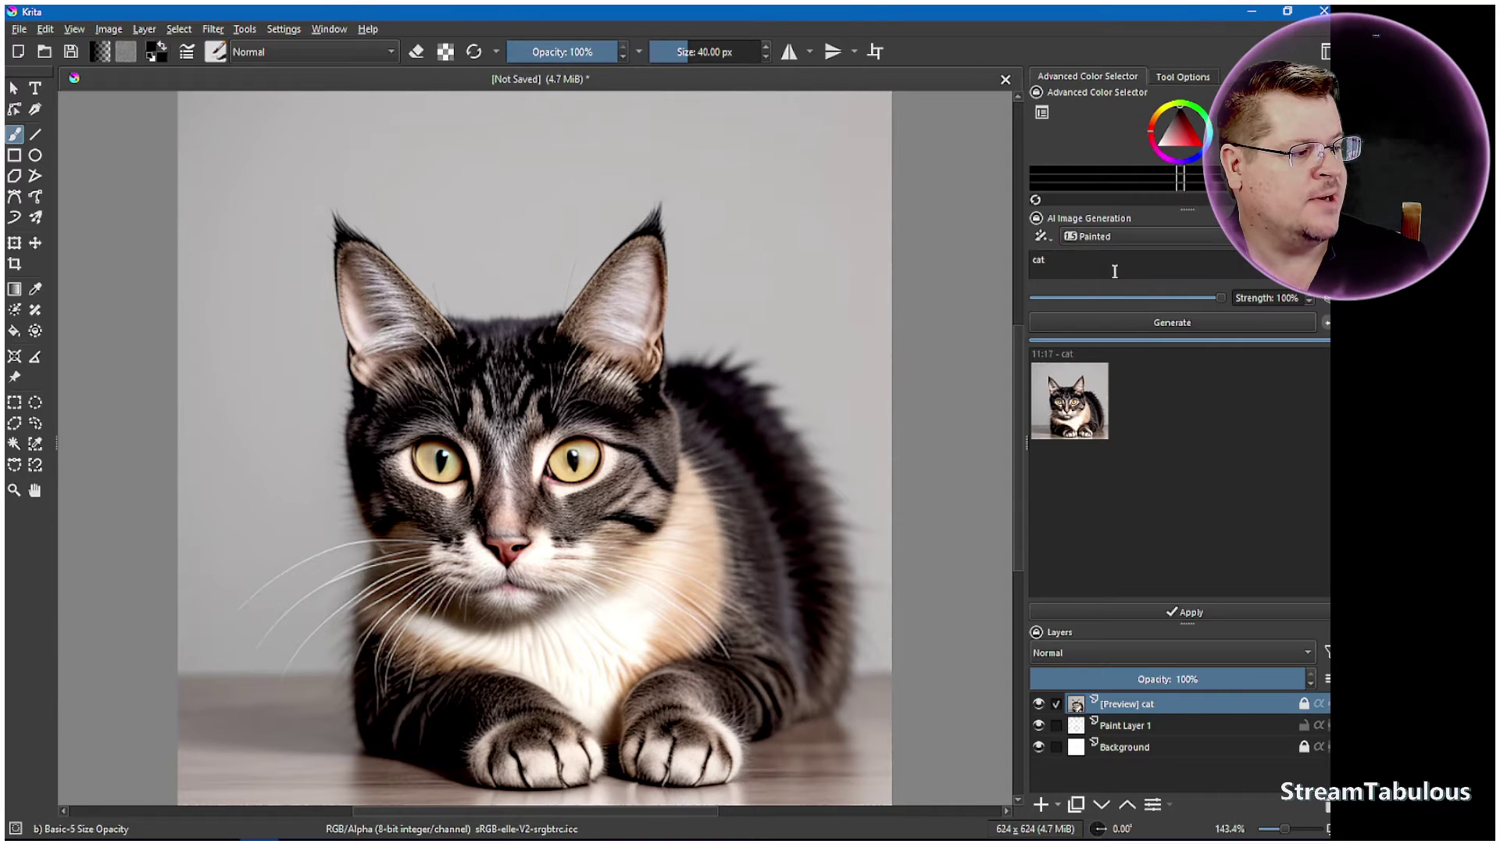
{"action": "left_click", "coordinate": [1034, 263]}
{"action": "type", "text": "red ca"}
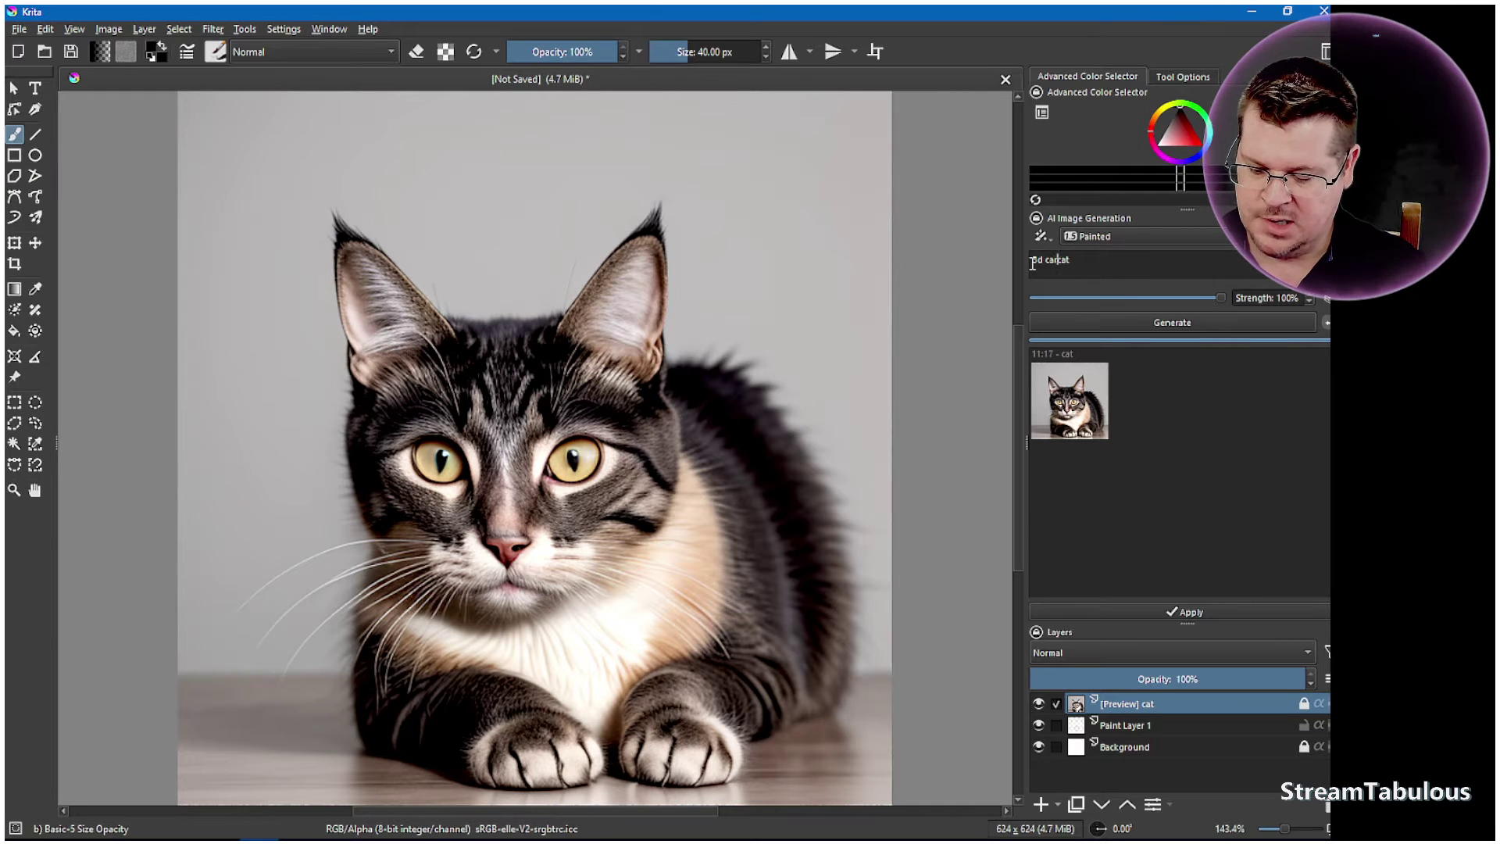
{"action": "type", "text": "rtoon"}
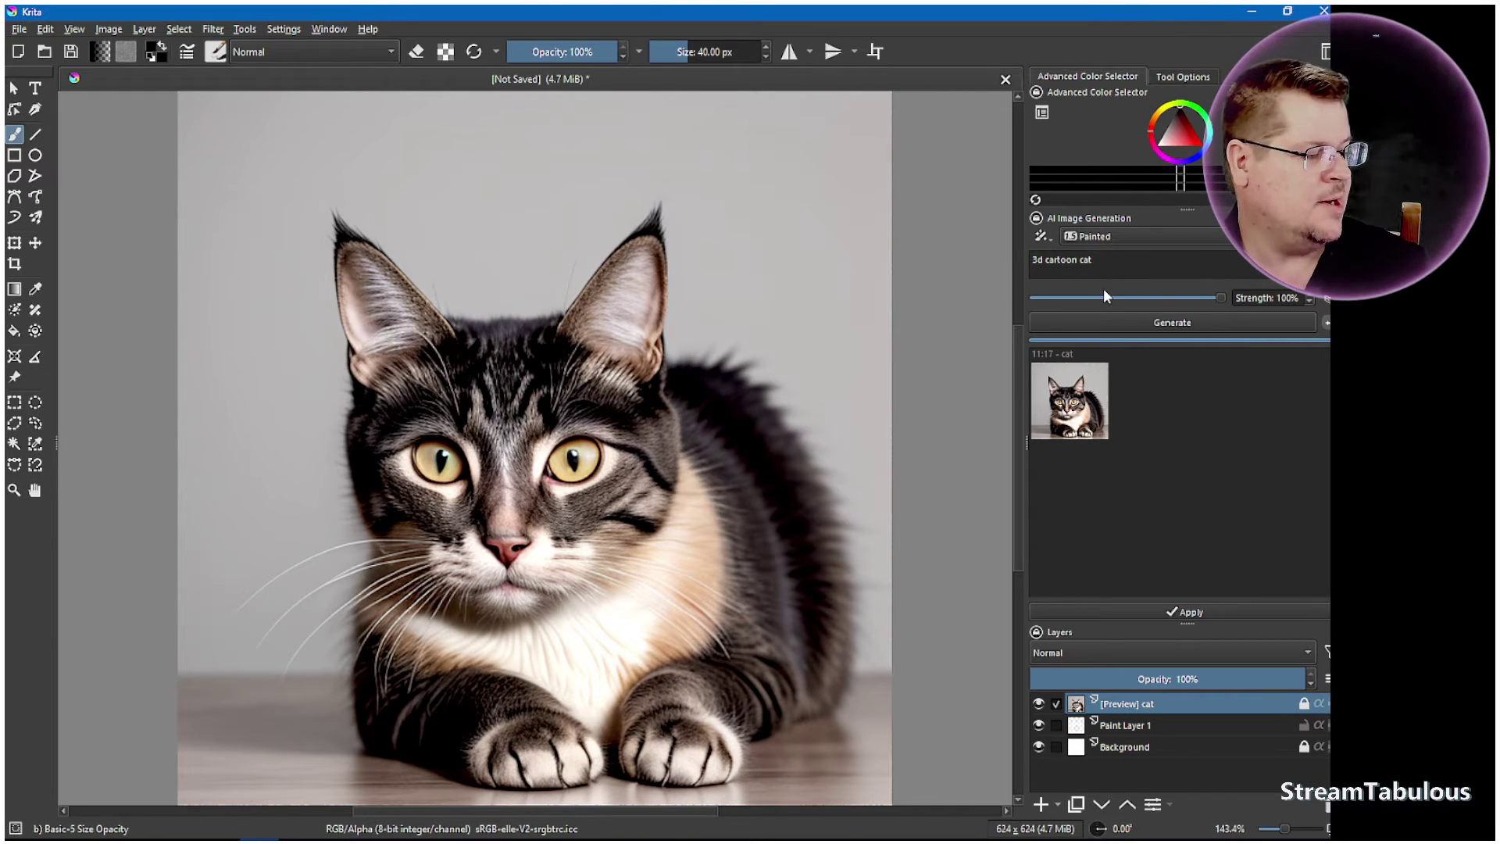
{"action": "left_click", "coordinate": [1179, 320]}
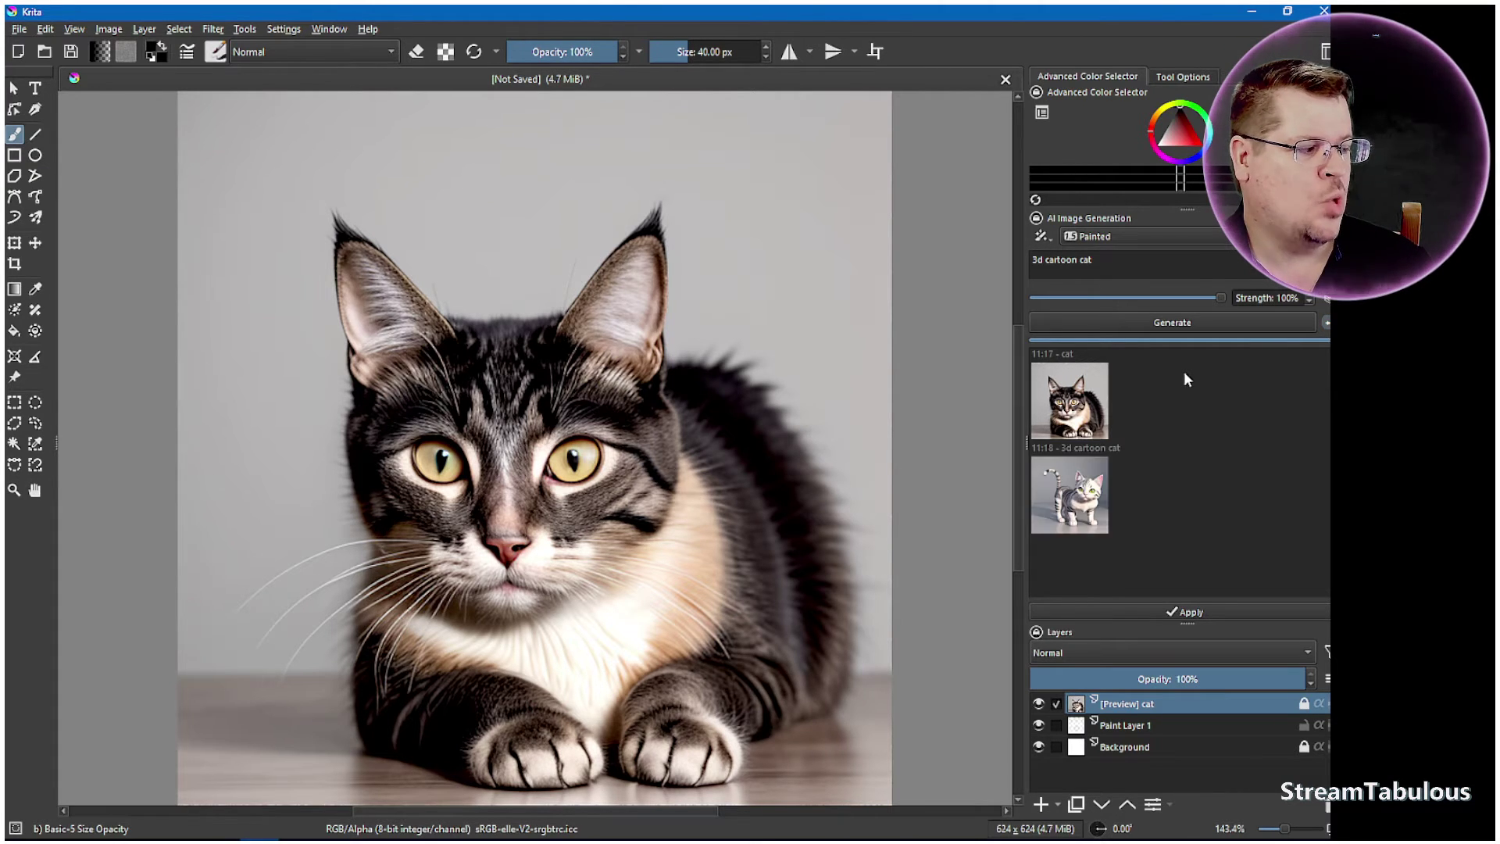
{"action": "left_click", "coordinate": [1066, 504]}
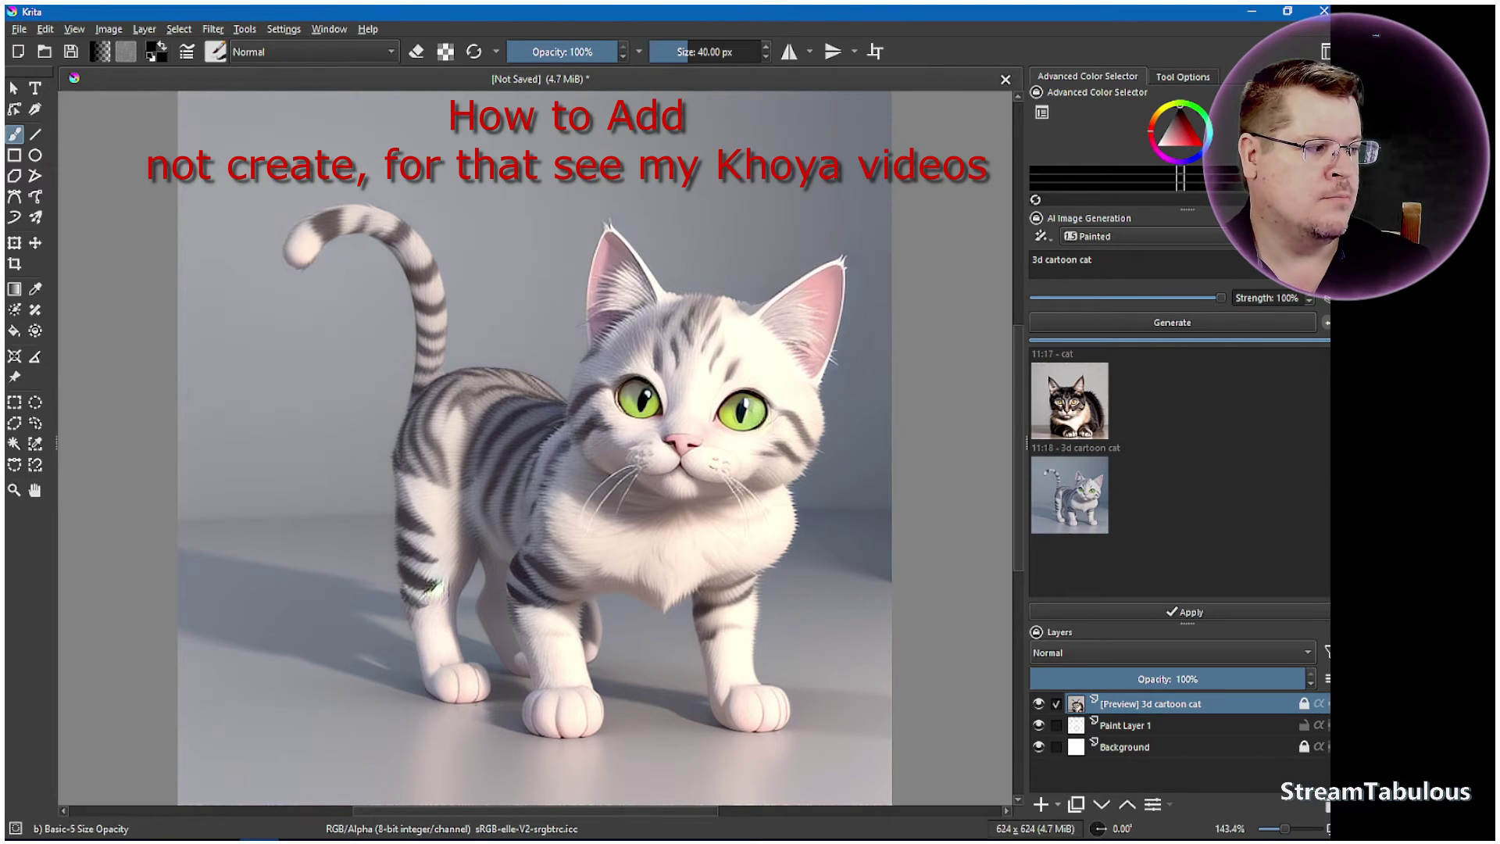
{"action": "left_click", "coordinate": [1324, 236]}
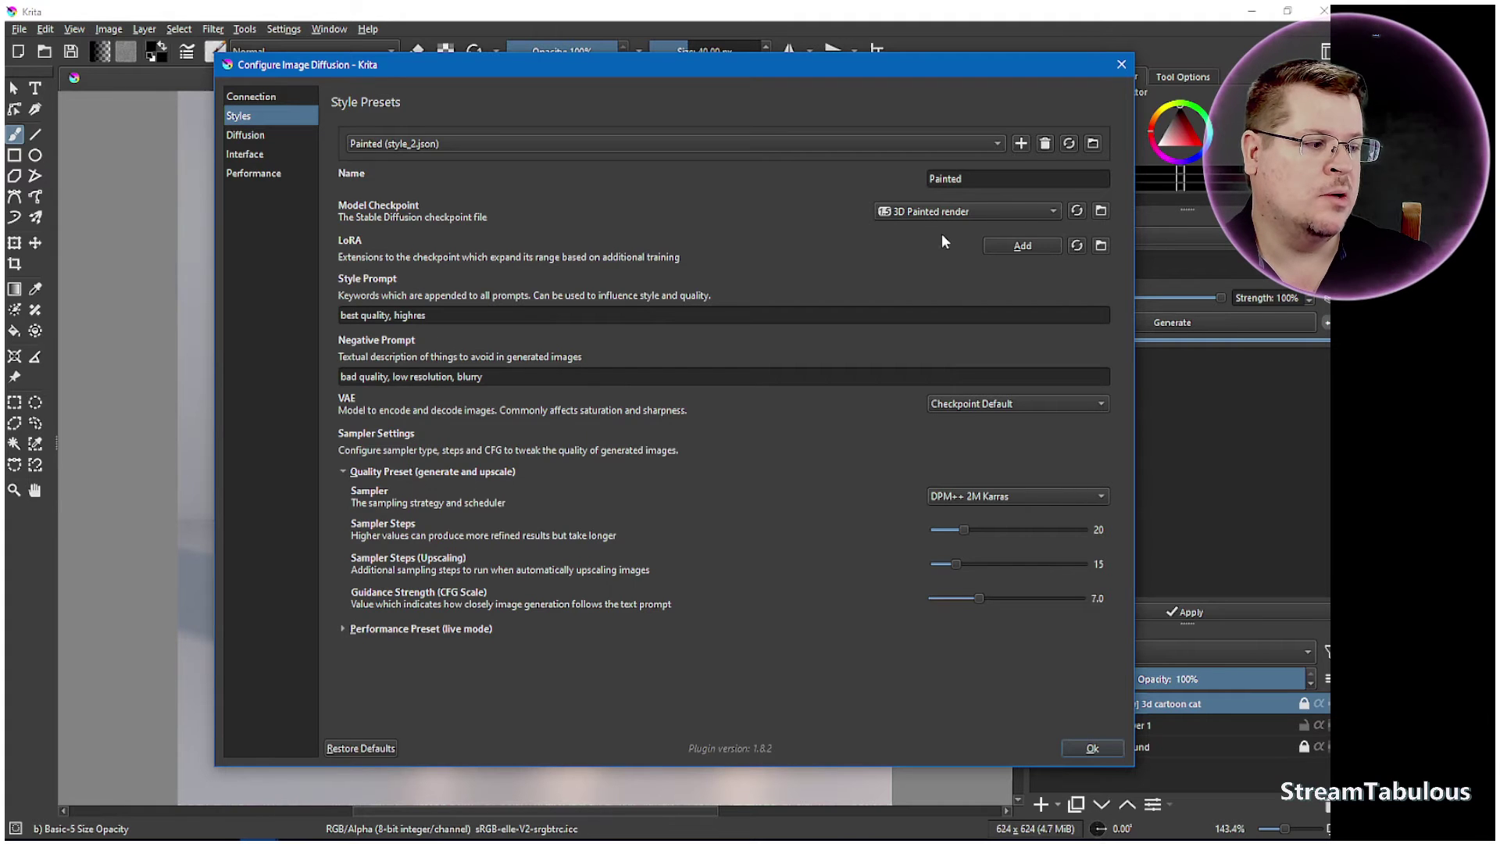
{"action": "left_click", "coordinate": [1121, 65]}
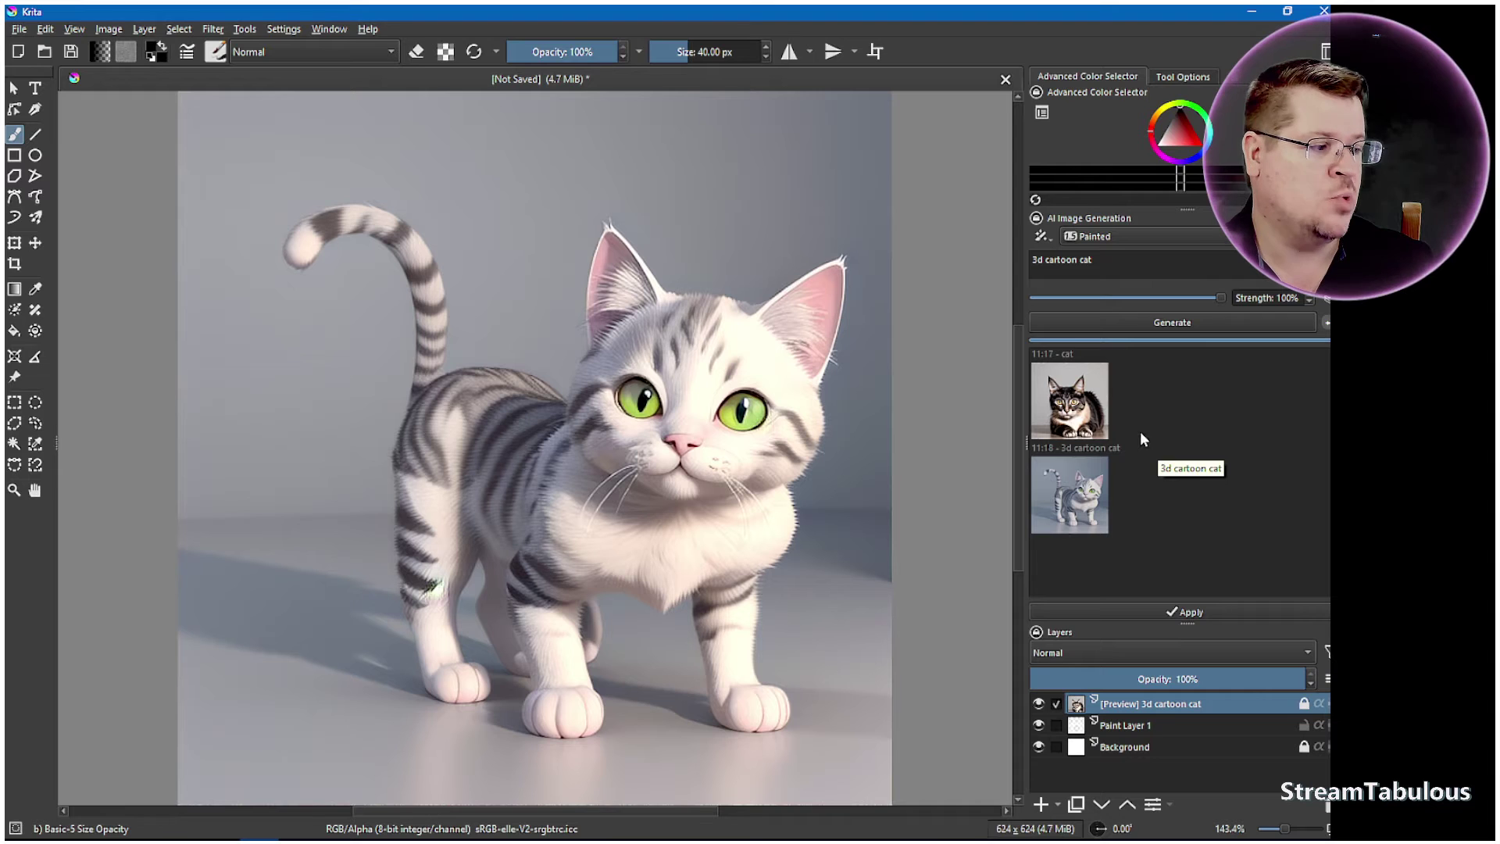
- Select the Background layer in the Layers docker
{"action": "left_click", "coordinate": [1132, 749]}
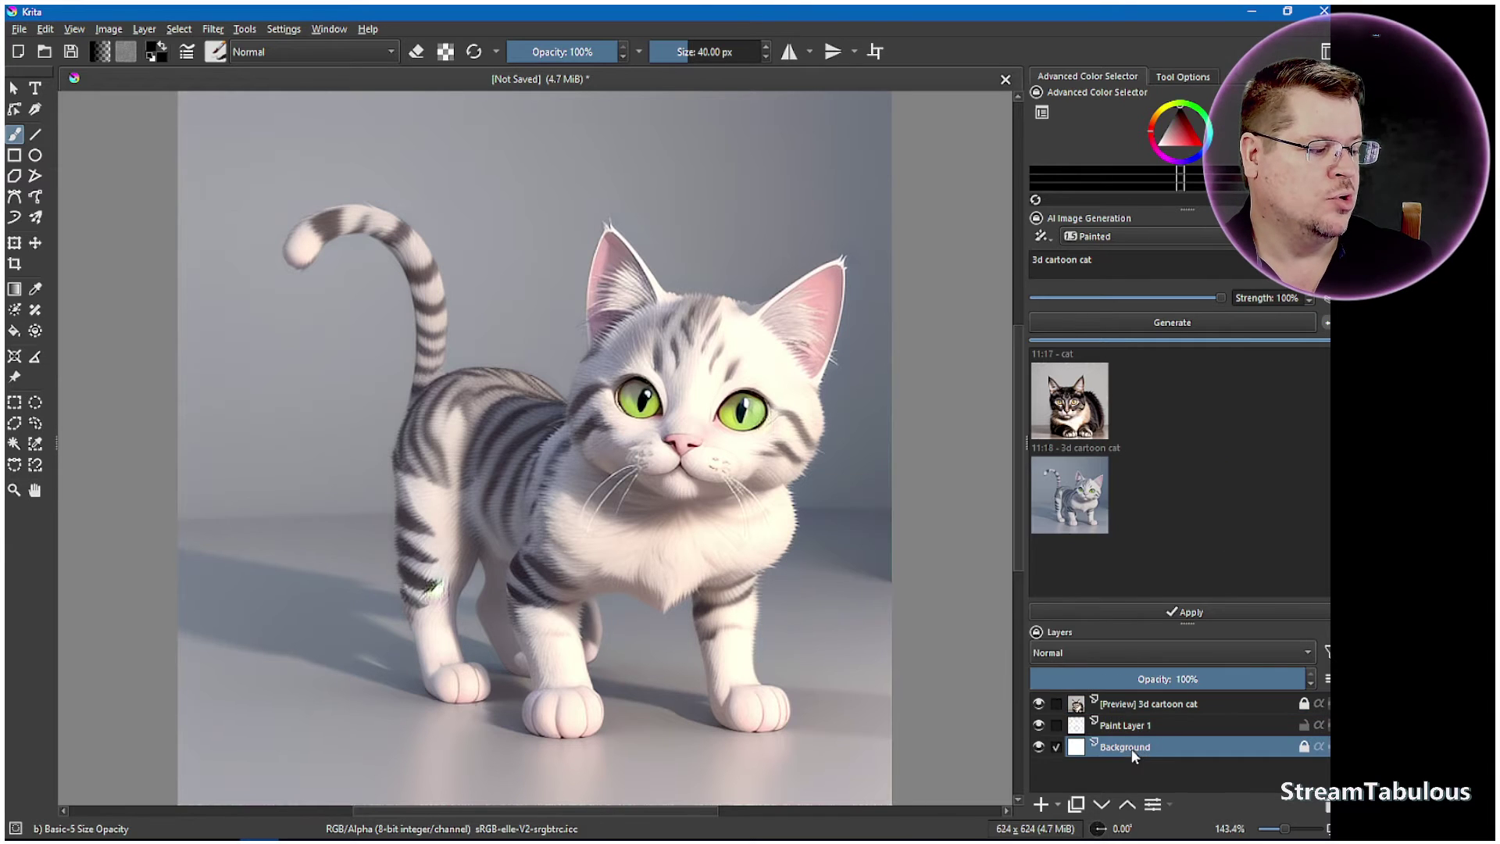